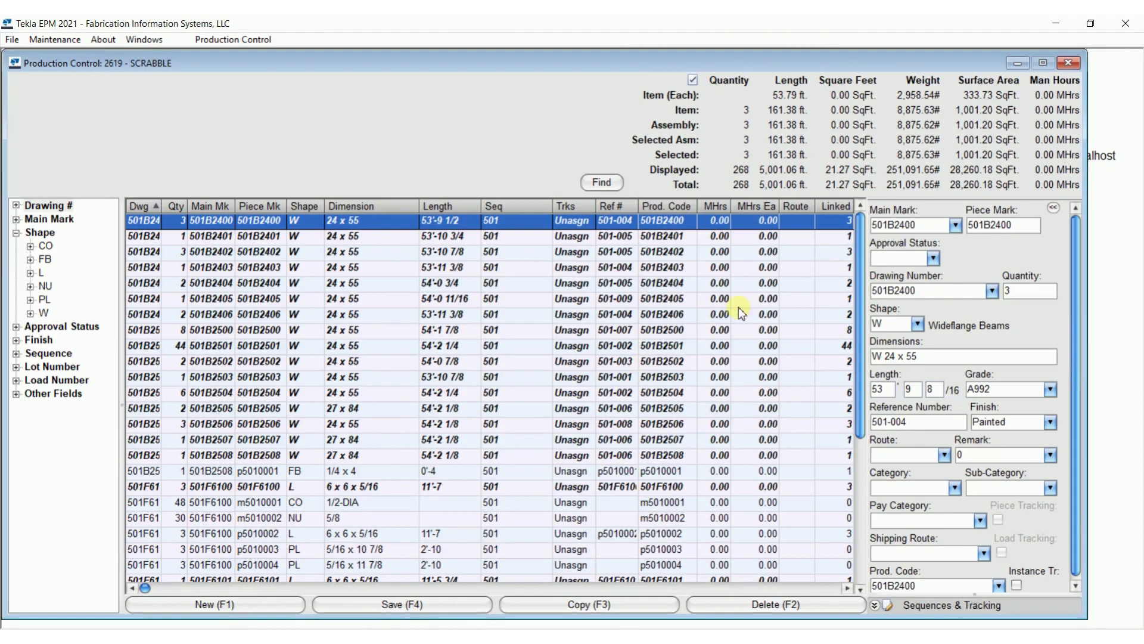
# Review the line items of job 2619's Metal Supermarkets purchase order, closing it to return to the production control job.
pyautogui.moveTo(859, 255); pyautogui.dragTo(851, 227)
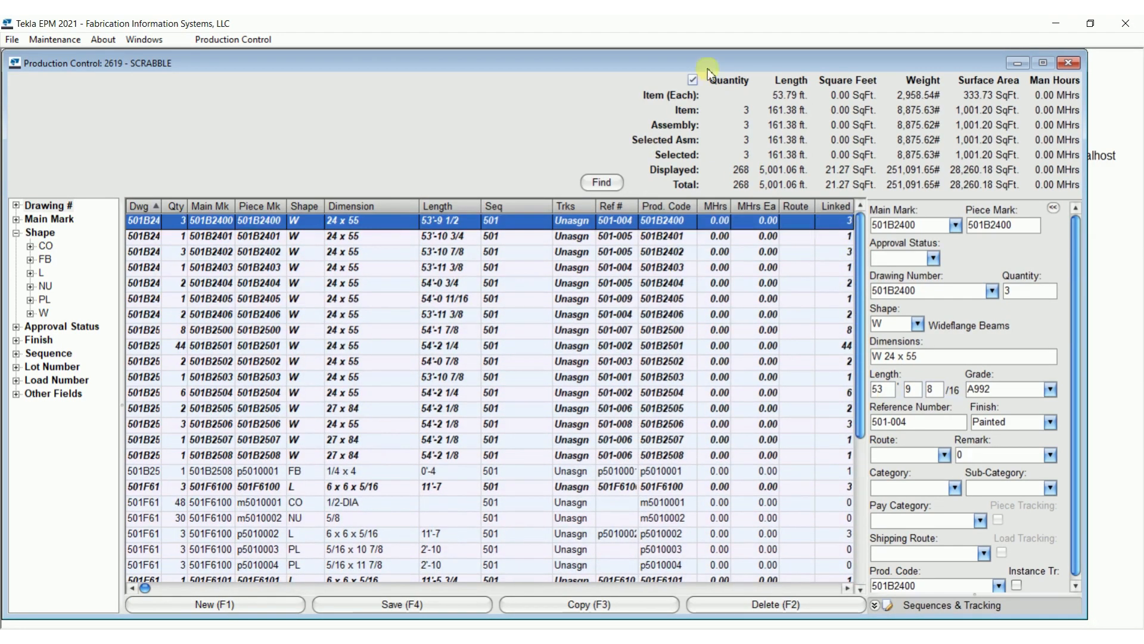
pyautogui.moveTo(730, 60)
pyautogui.click(913, 56)
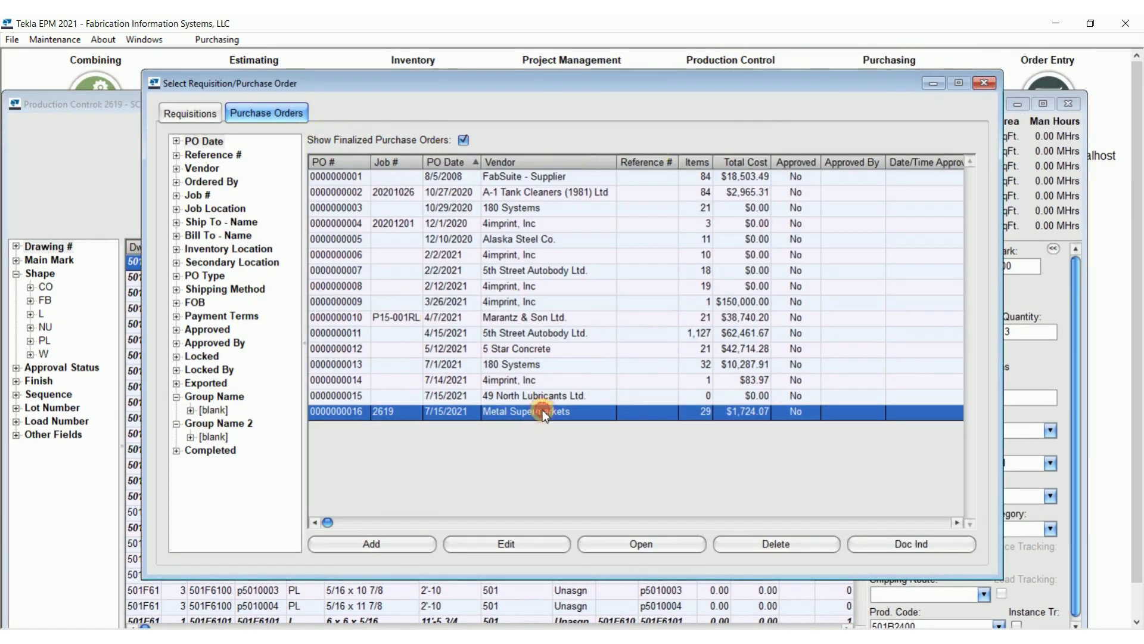
pyautogui.doubleClick(649, 410)
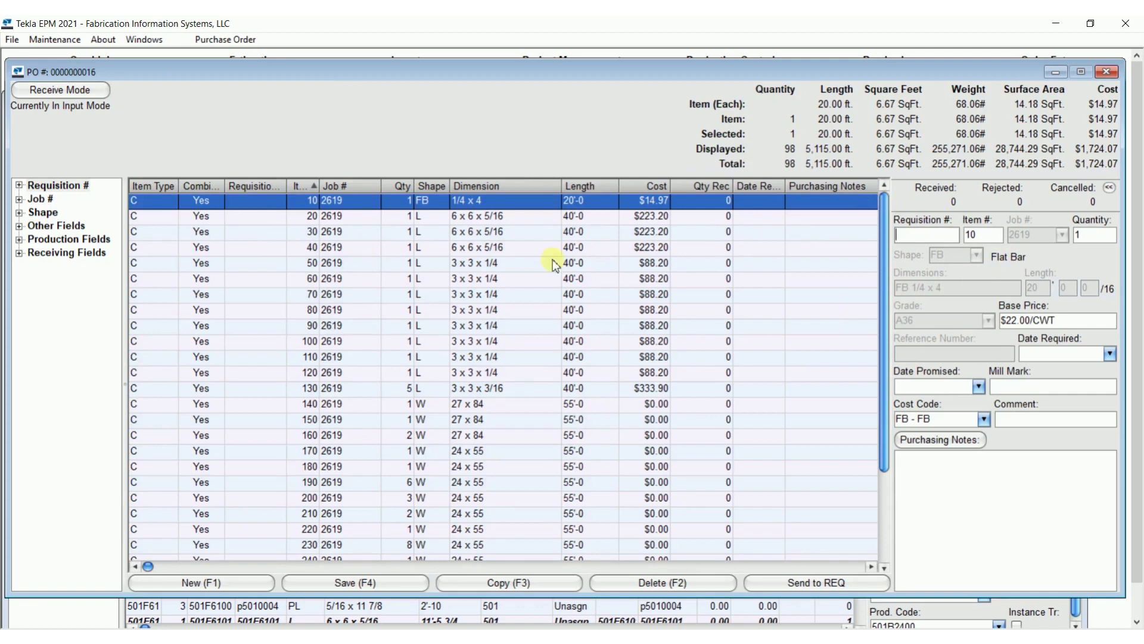
pyautogui.moveTo(883, 287); pyautogui.dragTo(884, 429)
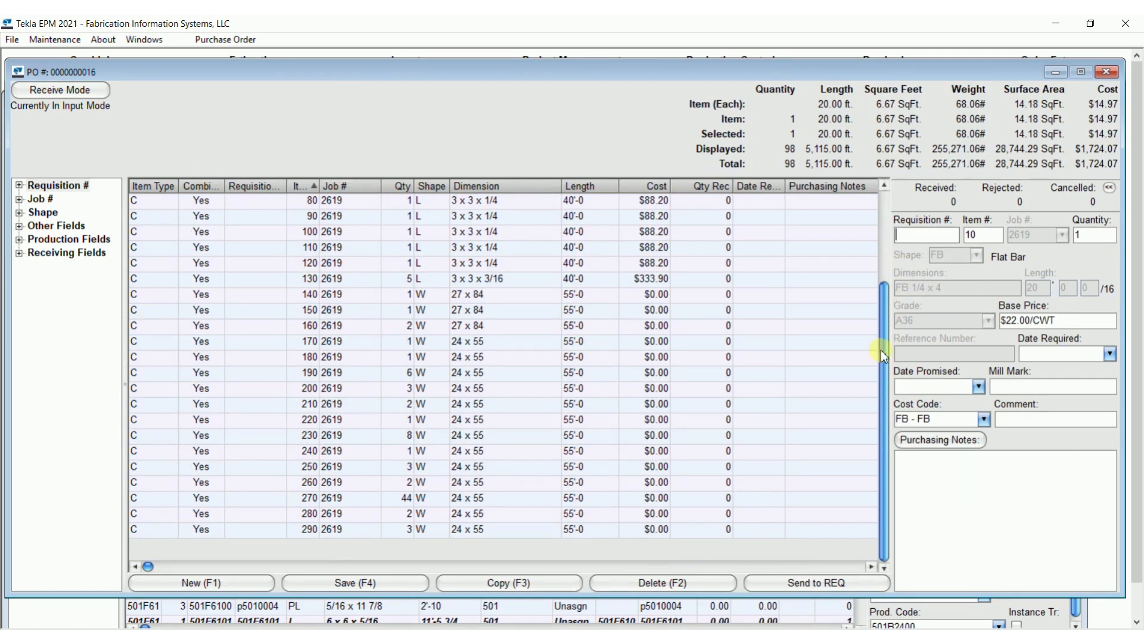
pyautogui.moveTo(881, 354); pyautogui.dragTo(845, 244)
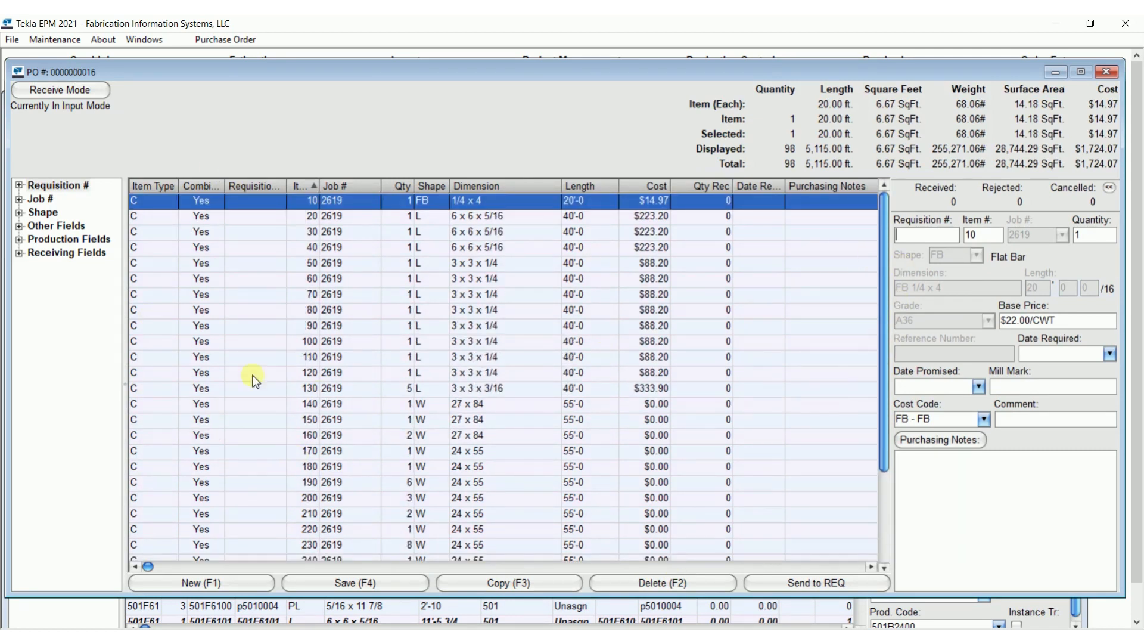
pyautogui.click(1109, 74)
pyautogui.click(985, 81)
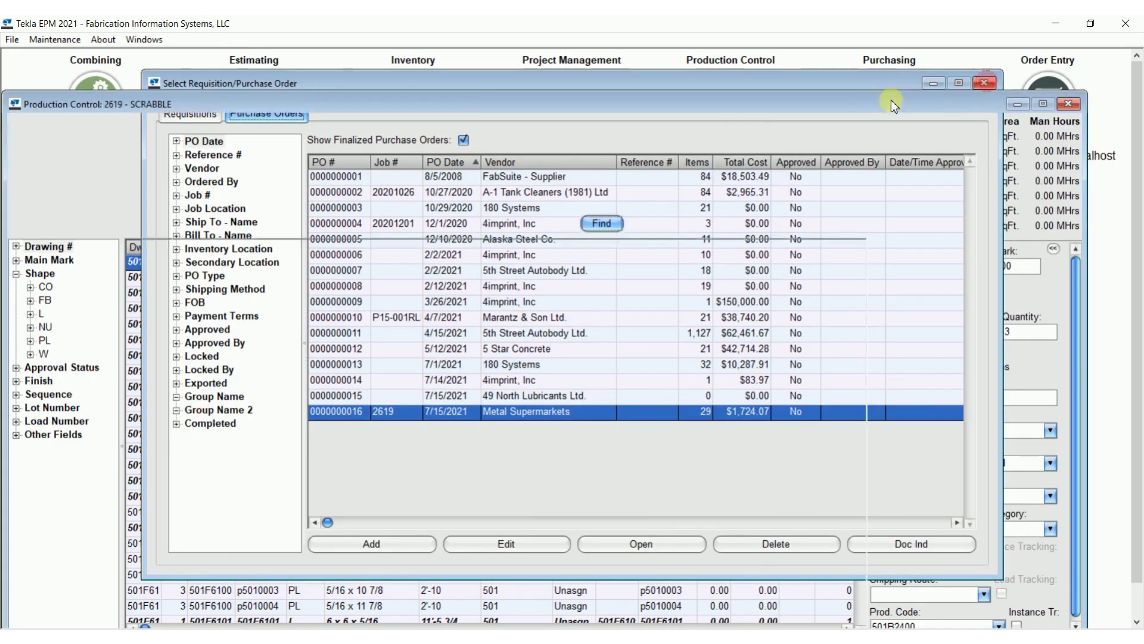
pyautogui.moveTo(846, 108); pyautogui.dragTo(874, 71)
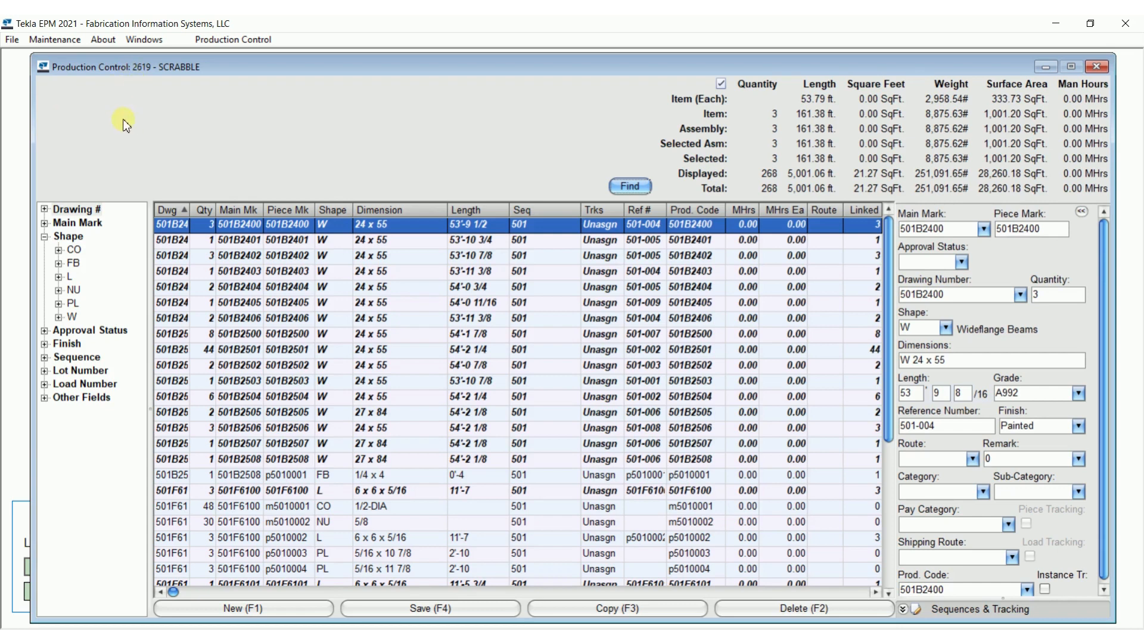
# Set up a Production Control KISS import using the file 2619_PROJECT SCRABBLE_SEQ-501_MIS_list.kss.
pyautogui.click(12, 40)
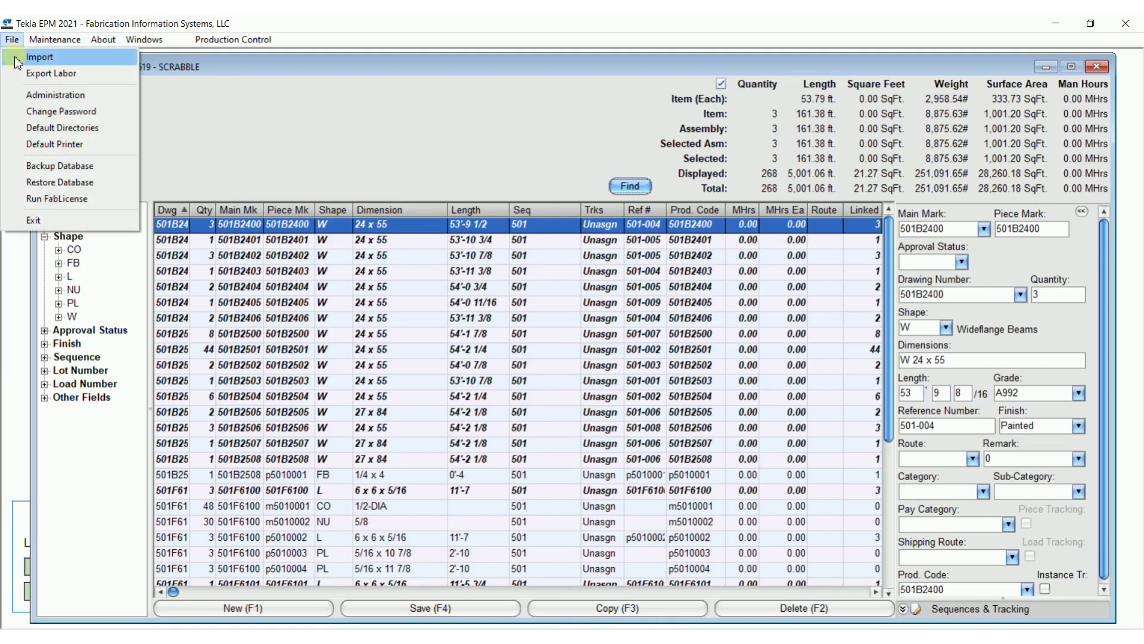
pyautogui.click(39, 57)
pyautogui.click(280, 285)
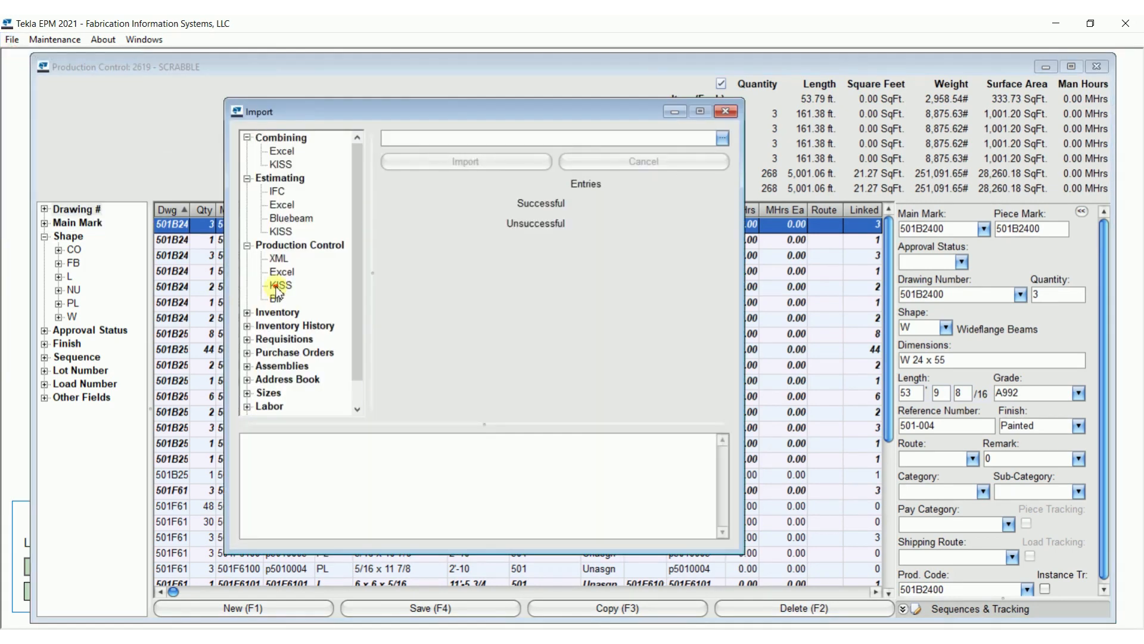
pyautogui.click(723, 138)
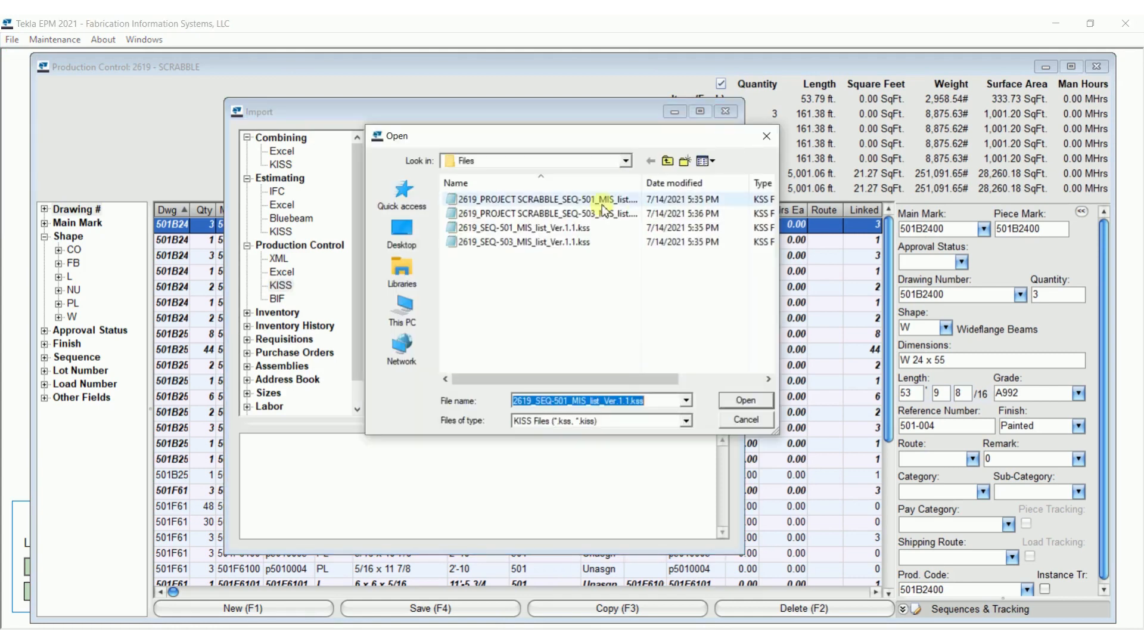
pyautogui.doubleClick(563, 214)
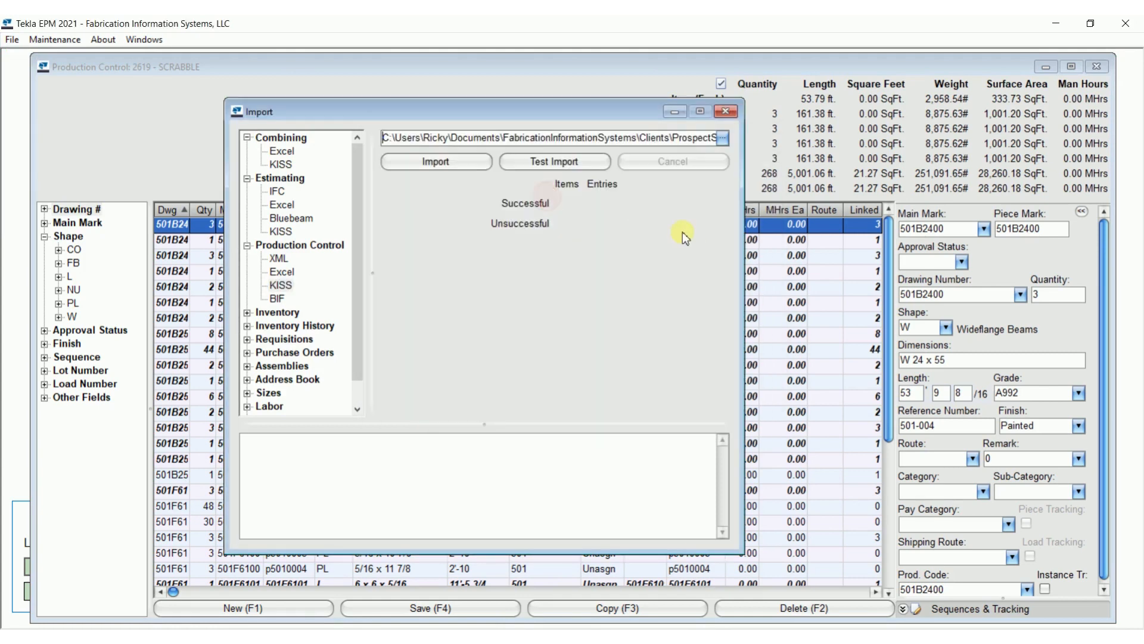
# Start the import into existing job 2619 with Add & Replace, keeping all the listed assembly and part fields included.
pyautogui.click(441, 164)
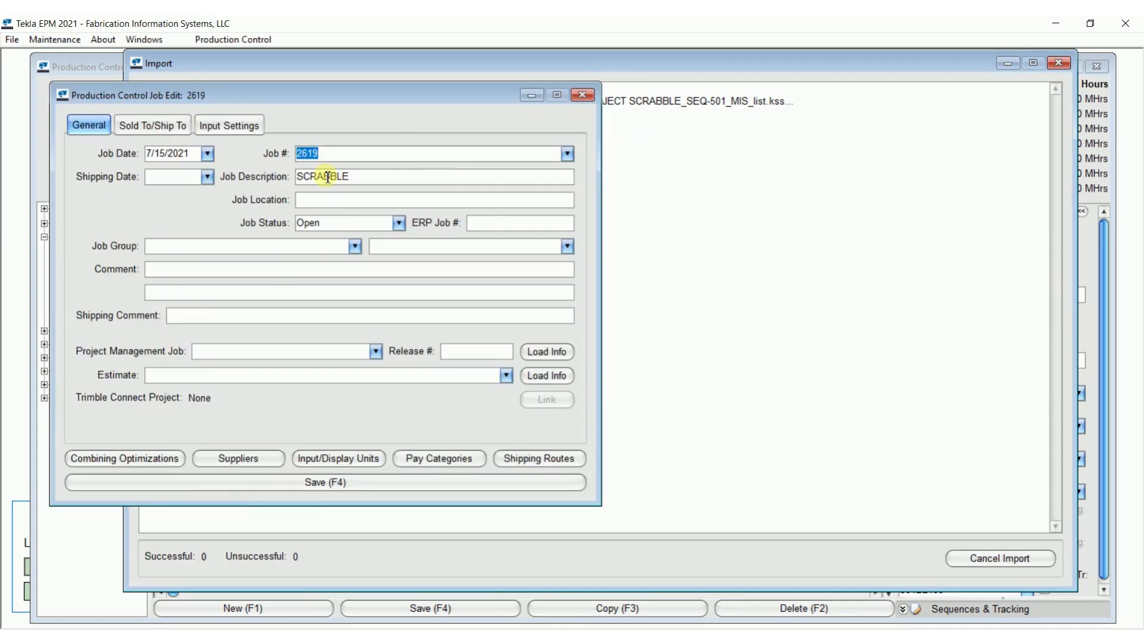
pyautogui.click(332, 482)
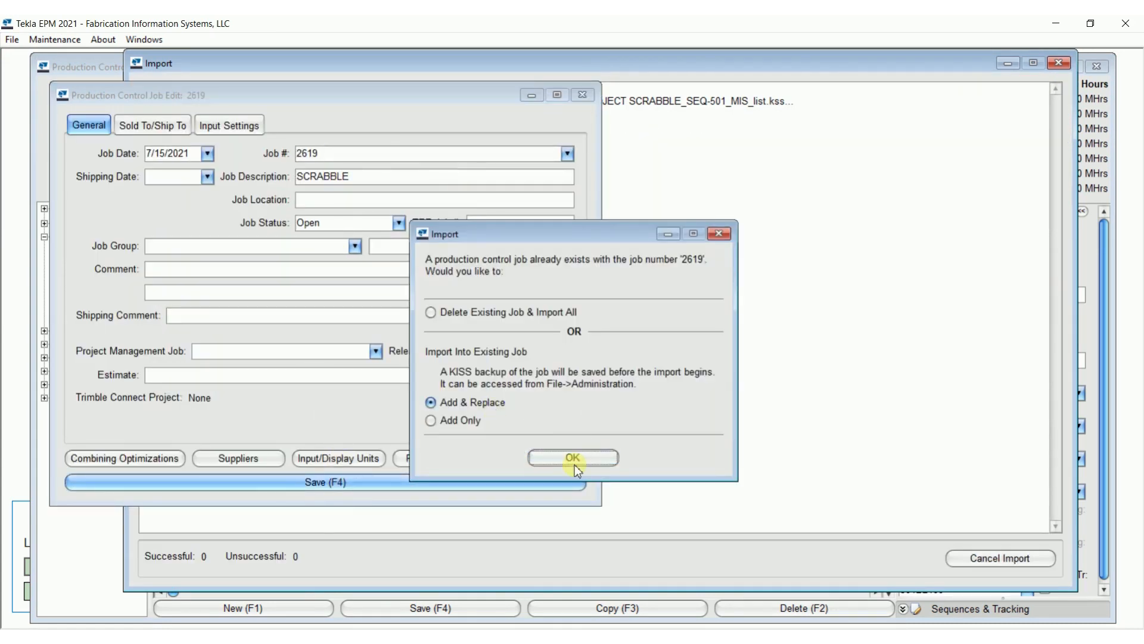
pyautogui.click(573, 460)
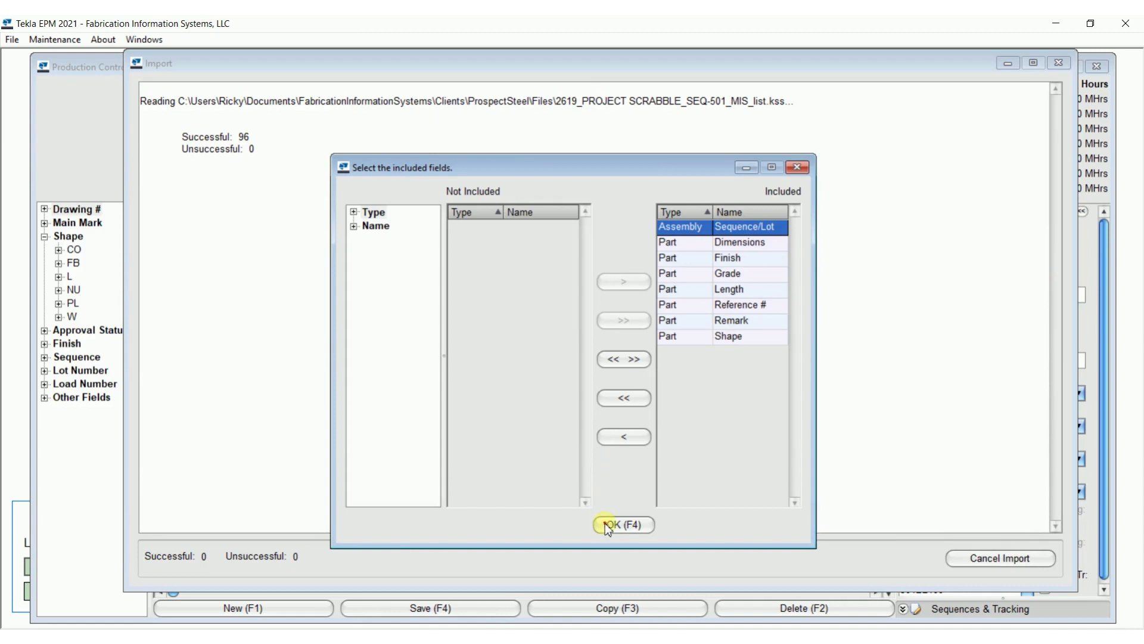
pyautogui.click(608, 526)
pyautogui.click(722, 510)
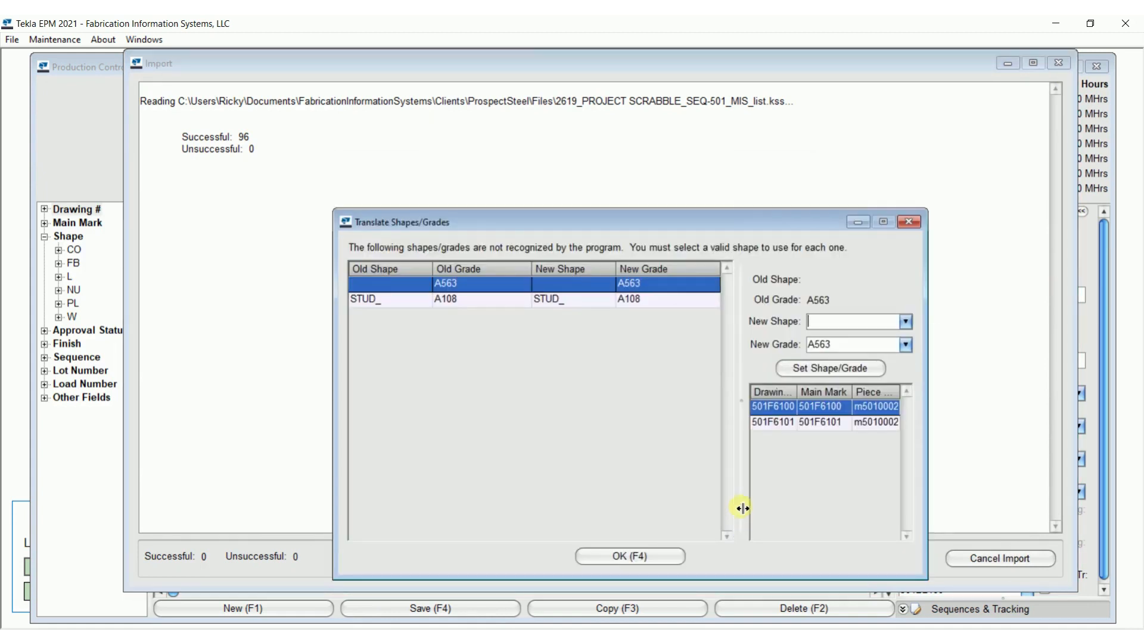
# Translate the unrecognized blank shape of grade A563 to shape CO.
pyautogui.write('CO')
pyautogui.press('Tab')
pyautogui.click(852, 368)
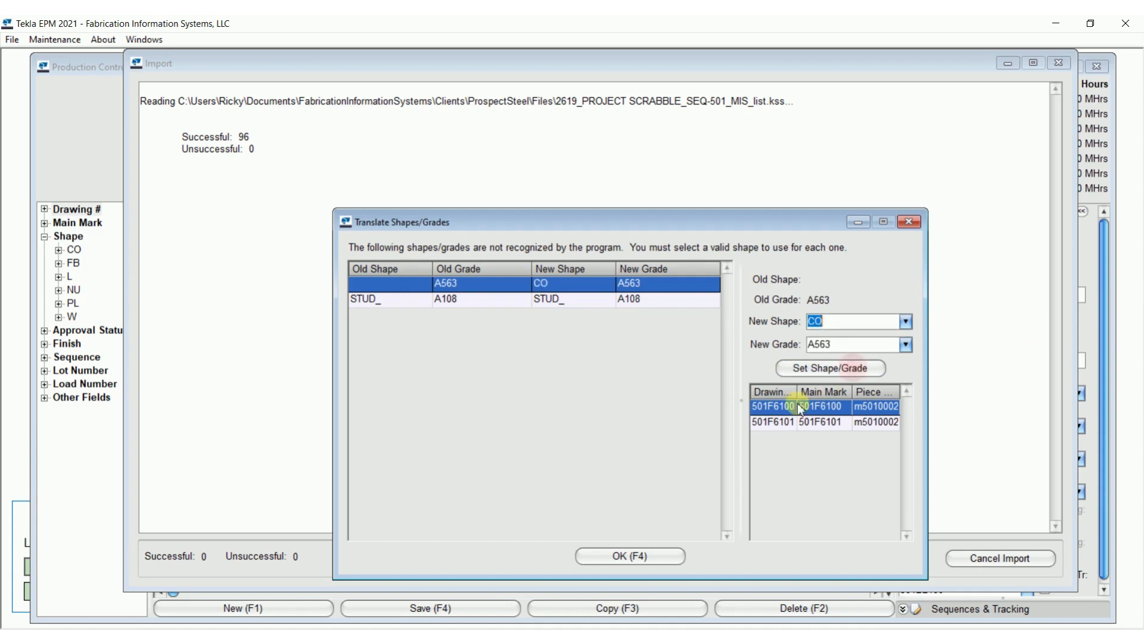
# Translate shape STUD_ of grade A108 to STD without adding an abbreviation, and accept the shape translations.
pyautogui.click(592, 299)
pyautogui.write('st')
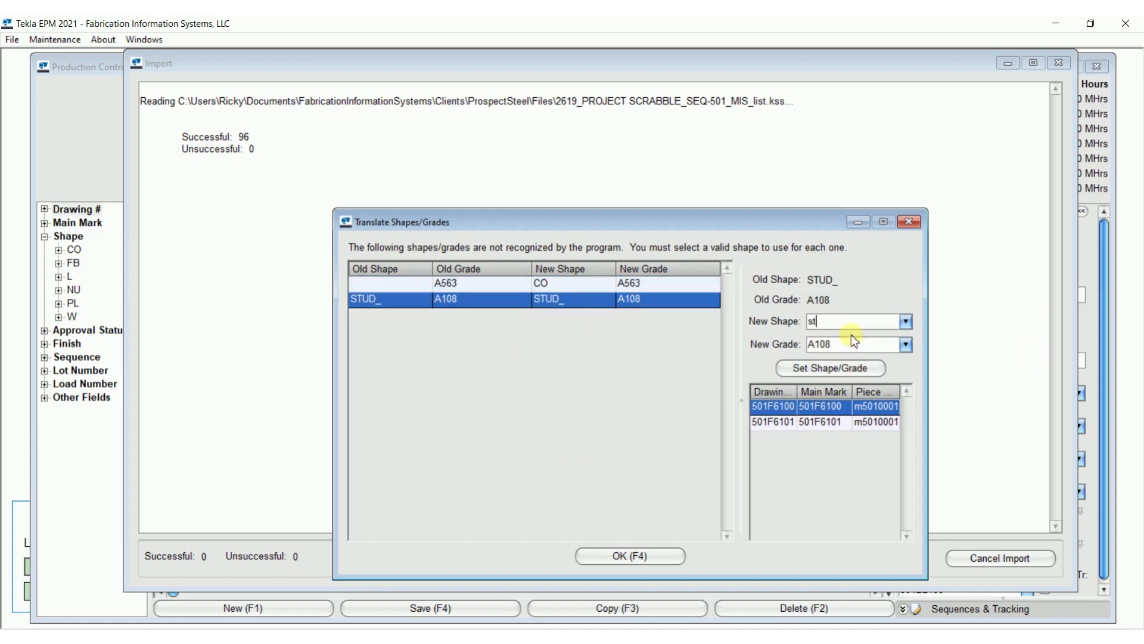
pyautogui.write('d')
pyautogui.press('Tab')
pyautogui.click(850, 373)
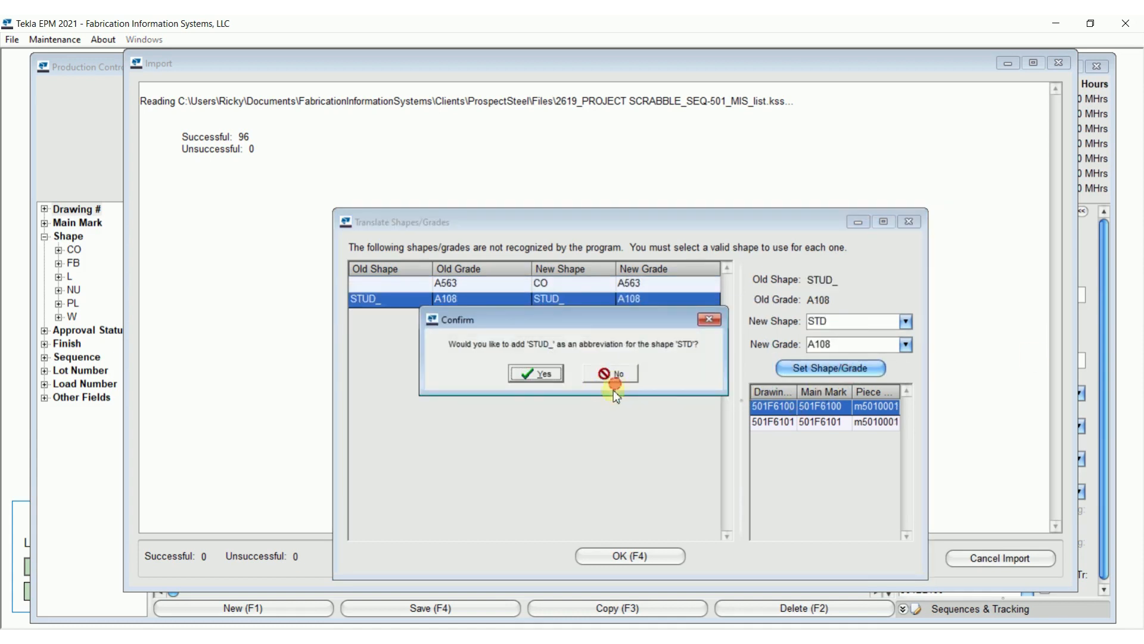
pyautogui.click(612, 376)
pyautogui.click(633, 555)
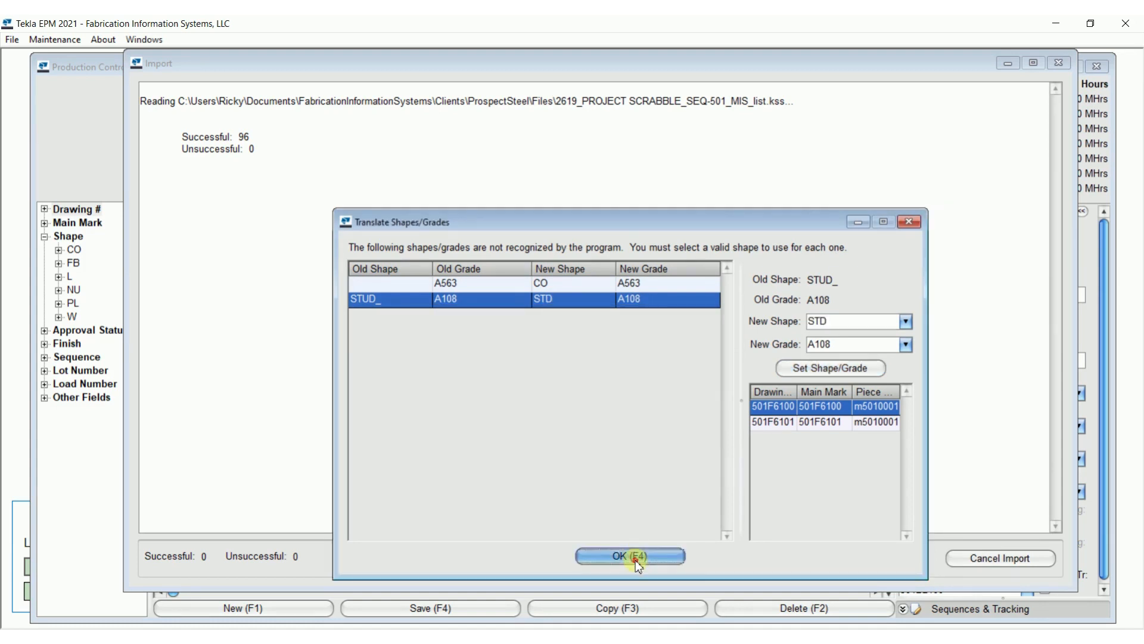
# Replace the unrecognized finish DARK_GRAY with PNT.
pyautogui.click(679, 354)
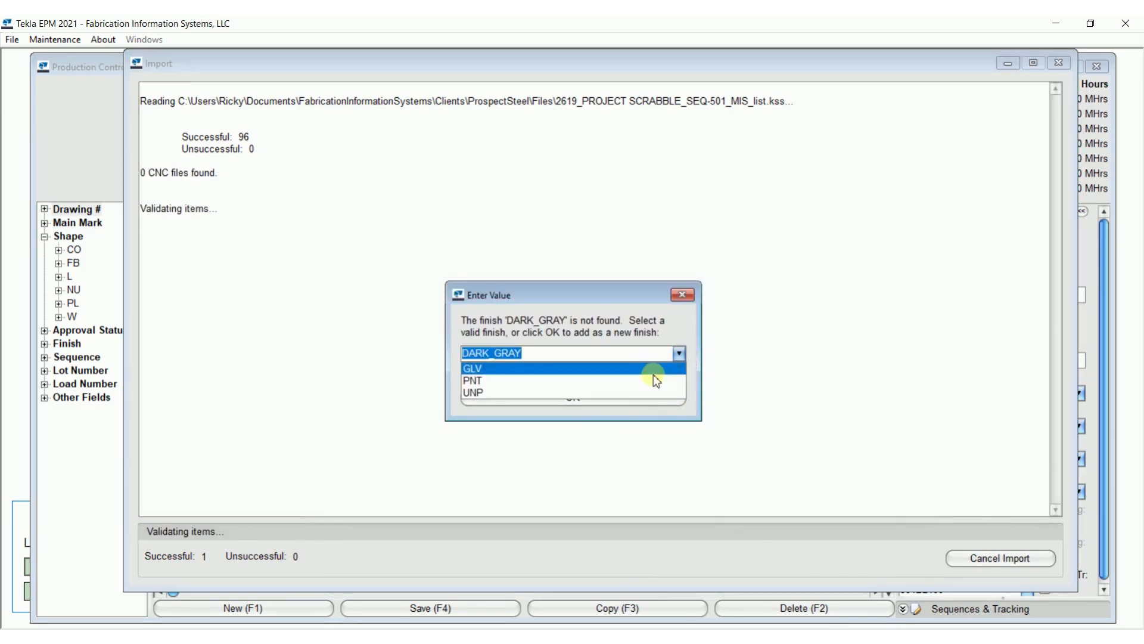
pyautogui.click(653, 376)
pyautogui.click(649, 396)
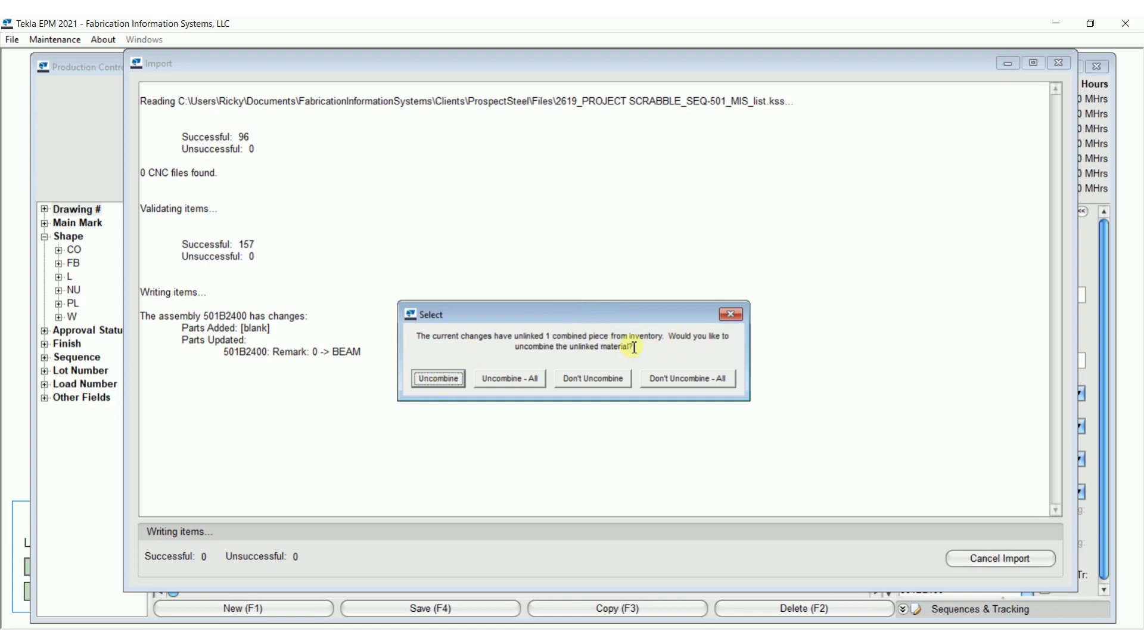
# Uncombine the first unlinked piece from inventory, choose to uncombine all remaining unlinked material, and finish the import.
pyautogui.click(500, 341)
pyautogui.moveTo(501, 341); pyautogui.dragTo(559, 341)
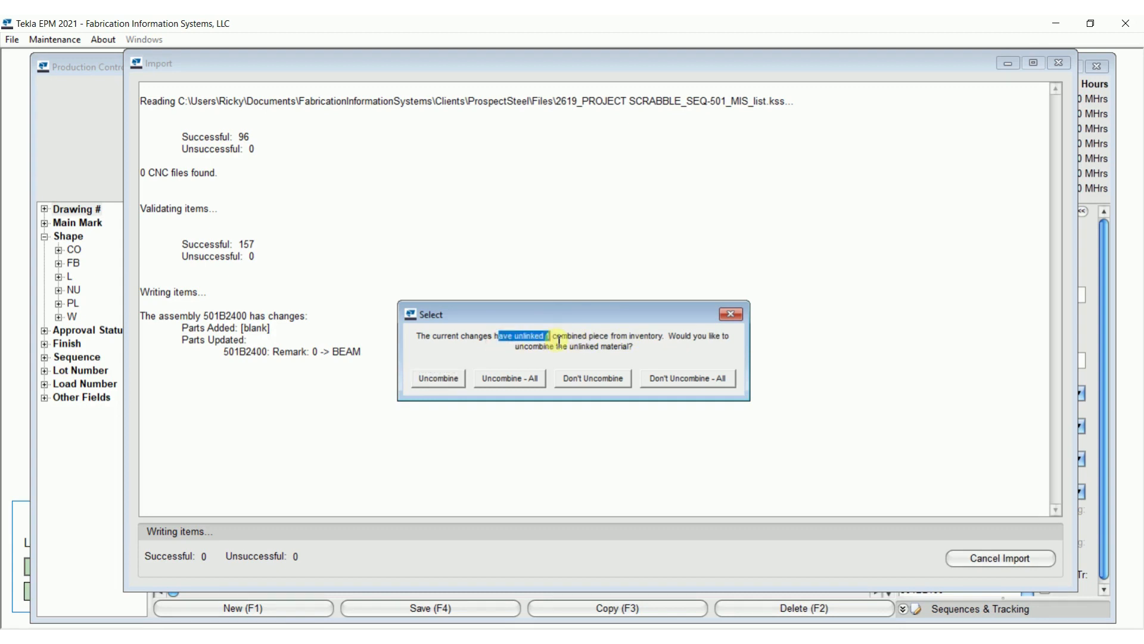
pyautogui.click(588, 350)
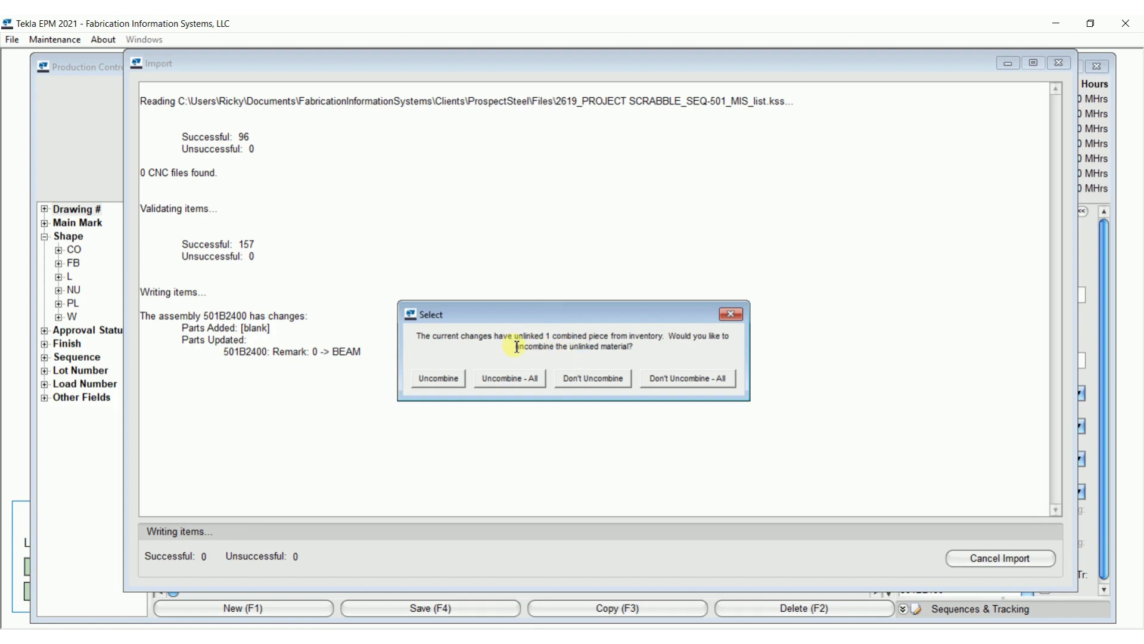
pyautogui.moveTo(517, 348); pyautogui.dragTo(558, 351)
pyautogui.click(569, 349)
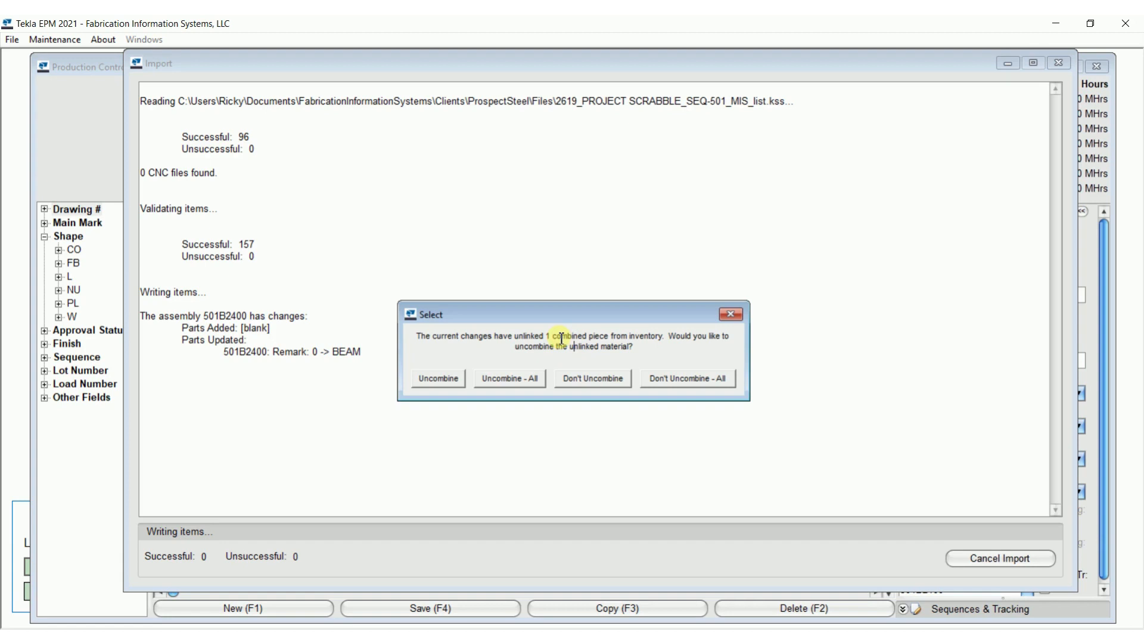
pyautogui.click(441, 379)
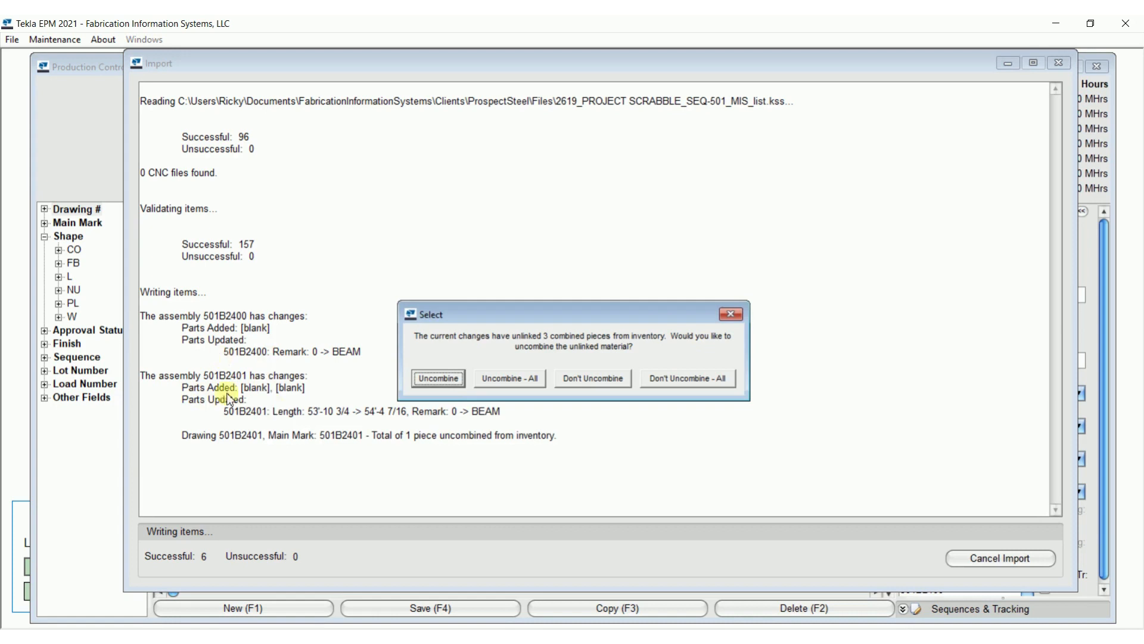
pyautogui.click(508, 378)
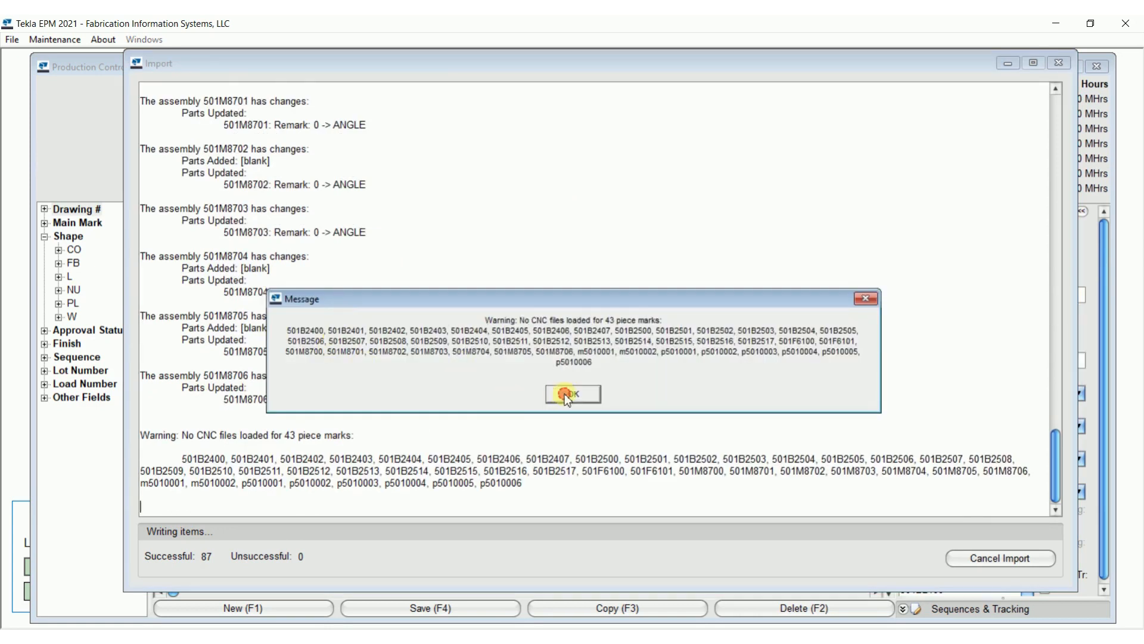
pyautogui.click(564, 395)
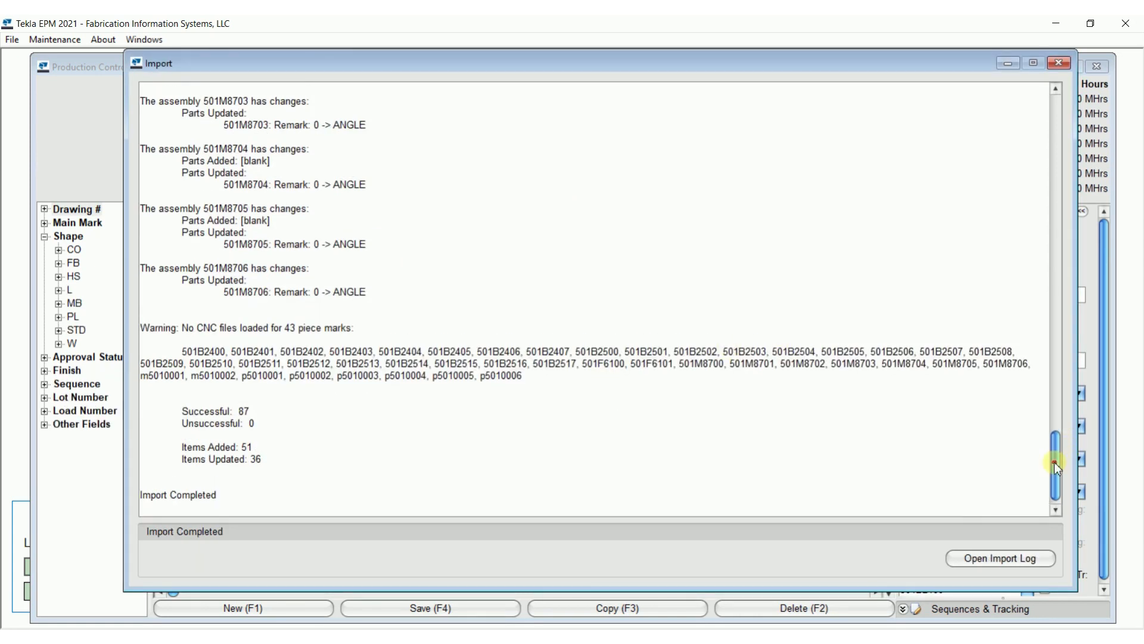
# Examine the import log's length and quantity changes for assemblies 501B2505 through 501B2508.
pyautogui.moveTo(1054, 462); pyautogui.dragTo(1042, 330)
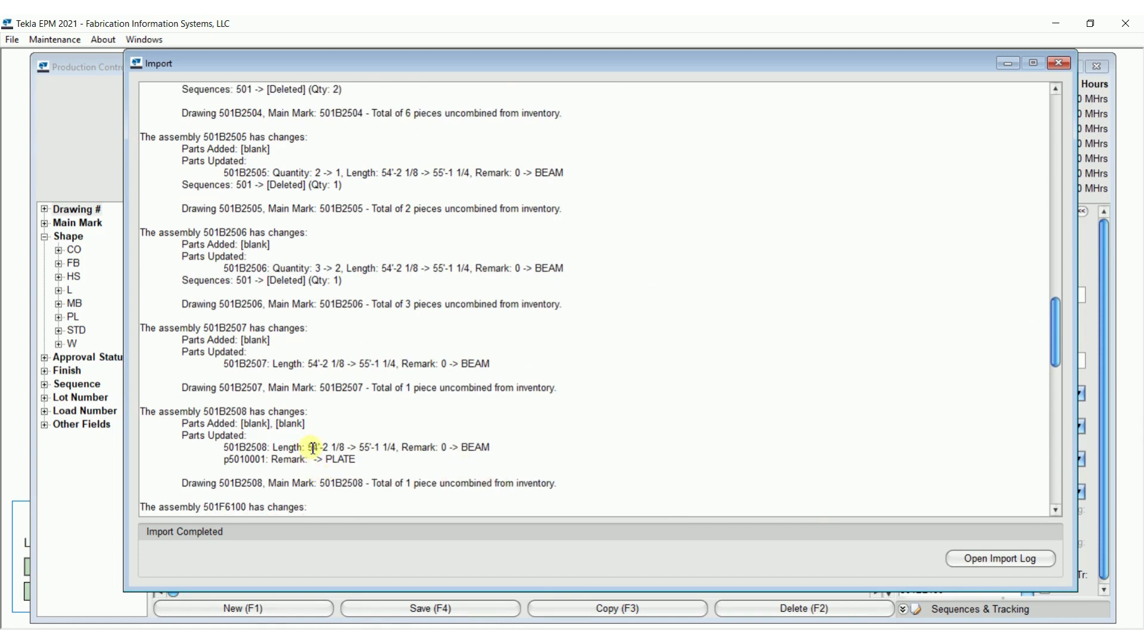
pyautogui.moveTo(313, 447); pyautogui.dragTo(397, 446)
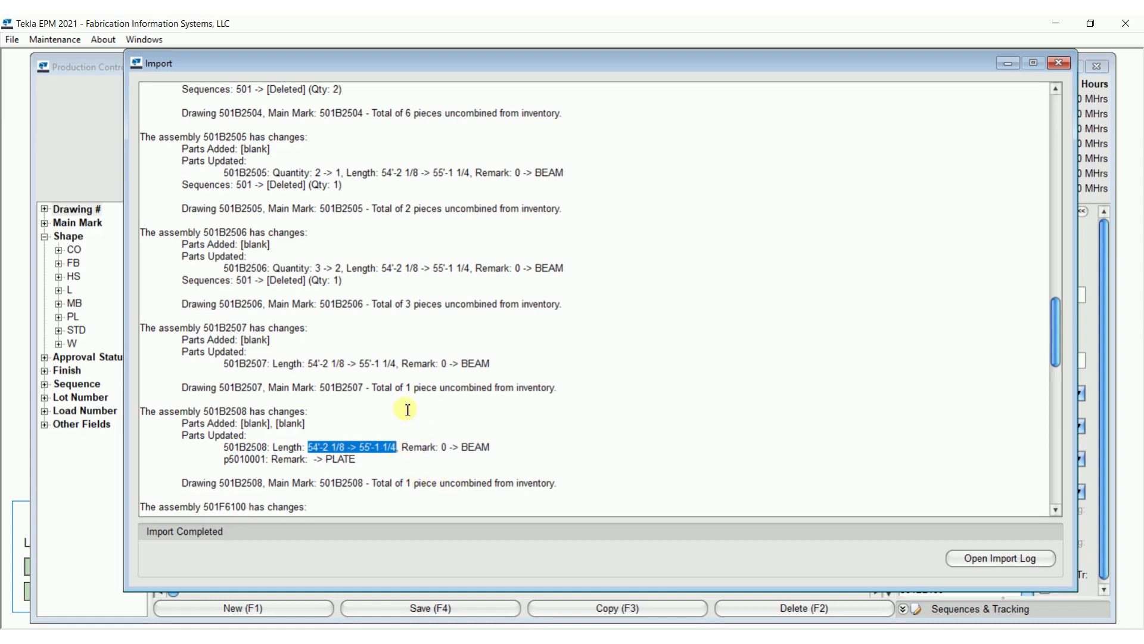
pyautogui.moveTo(309, 363); pyautogui.dragTo(395, 363)
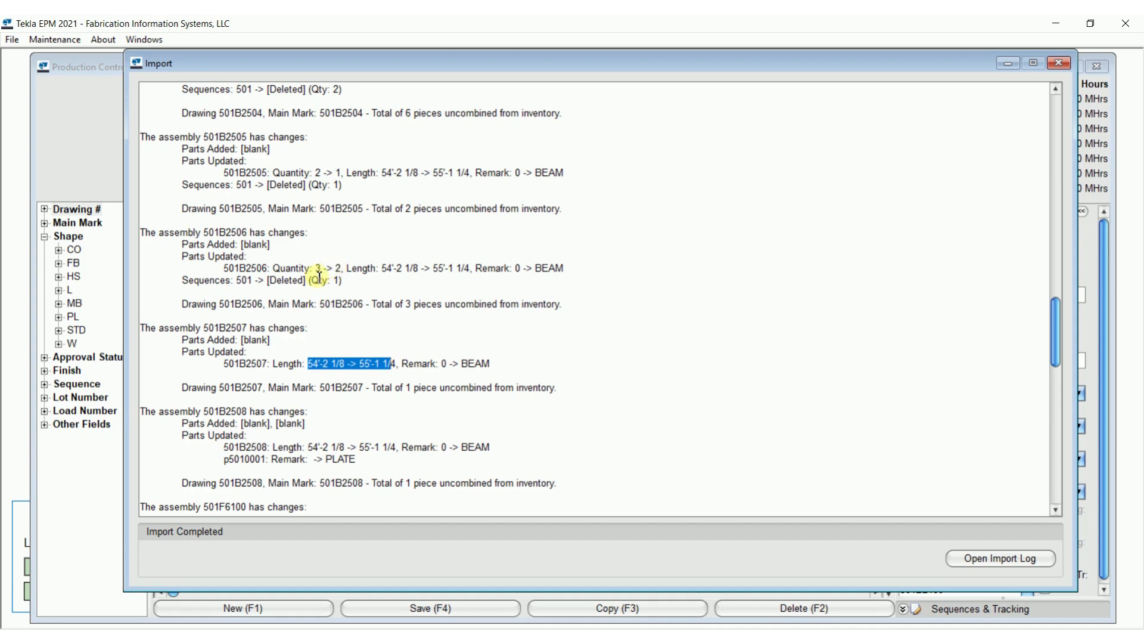
pyautogui.moveTo(315, 279); pyautogui.dragTo(478, 267)
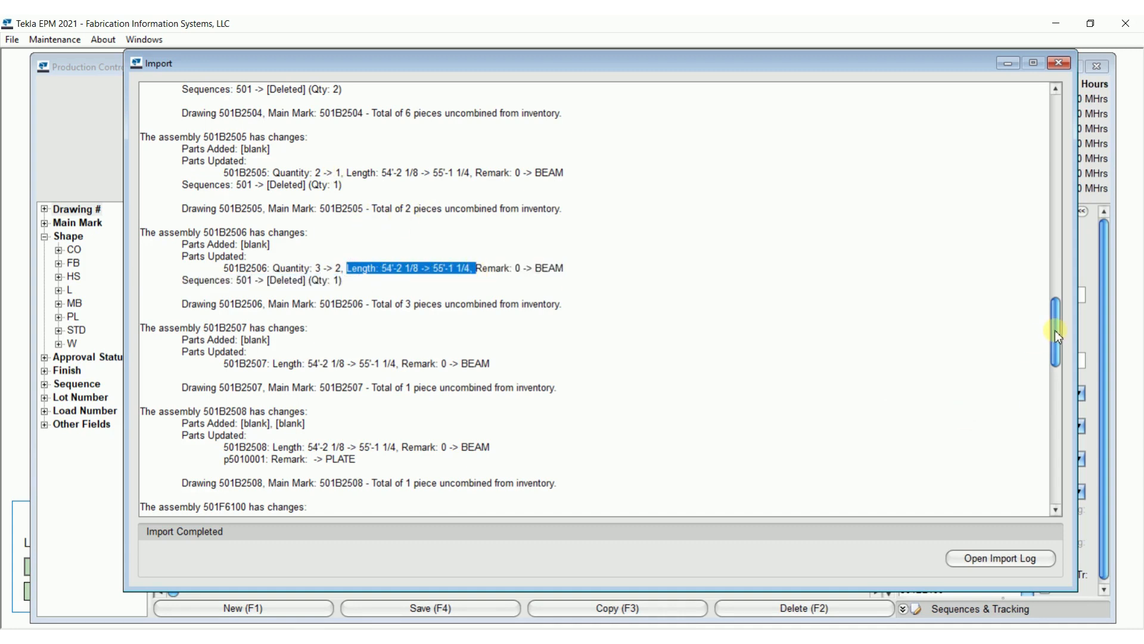
pyautogui.moveTo(1058, 331); pyautogui.dragTo(1055, 307)
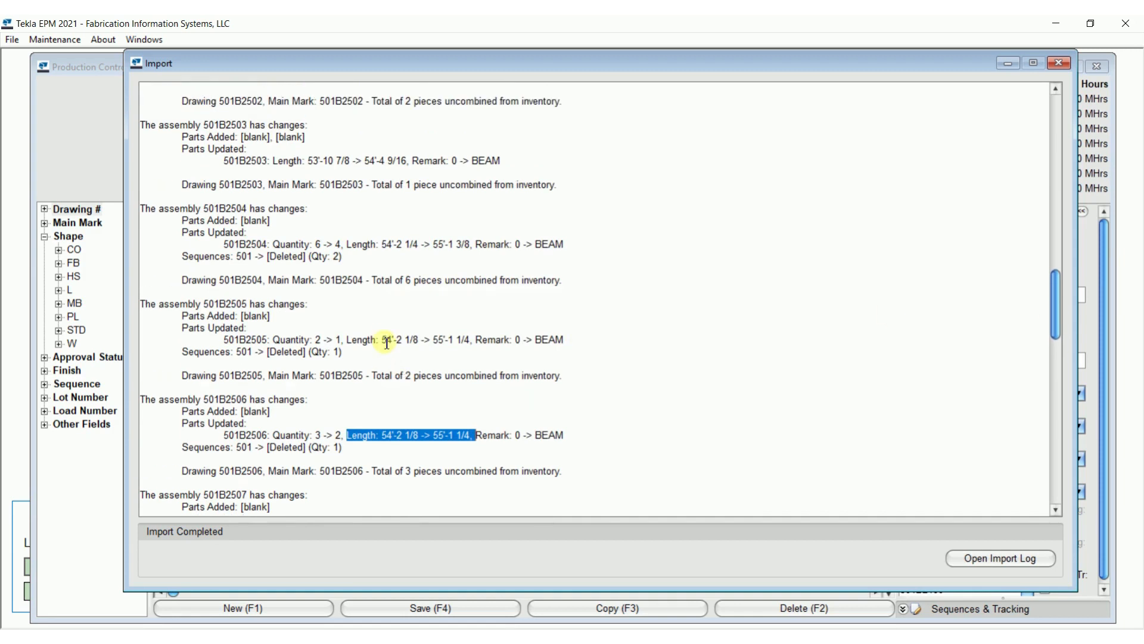
pyautogui.moveTo(384, 340); pyautogui.dragTo(425, 341)
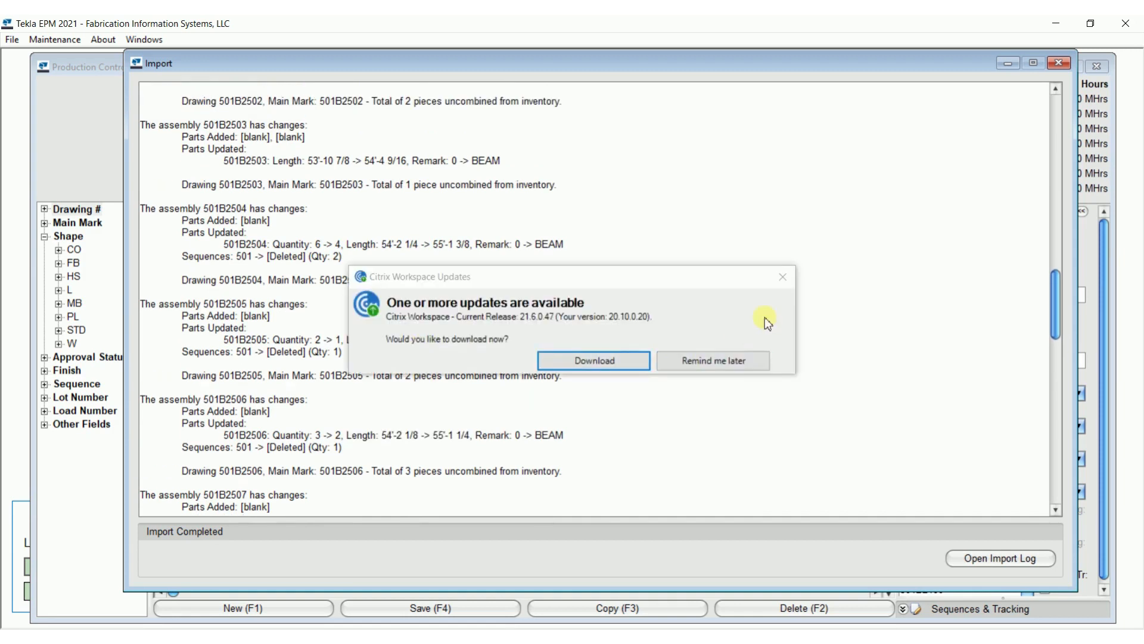
pyautogui.click(785, 275)
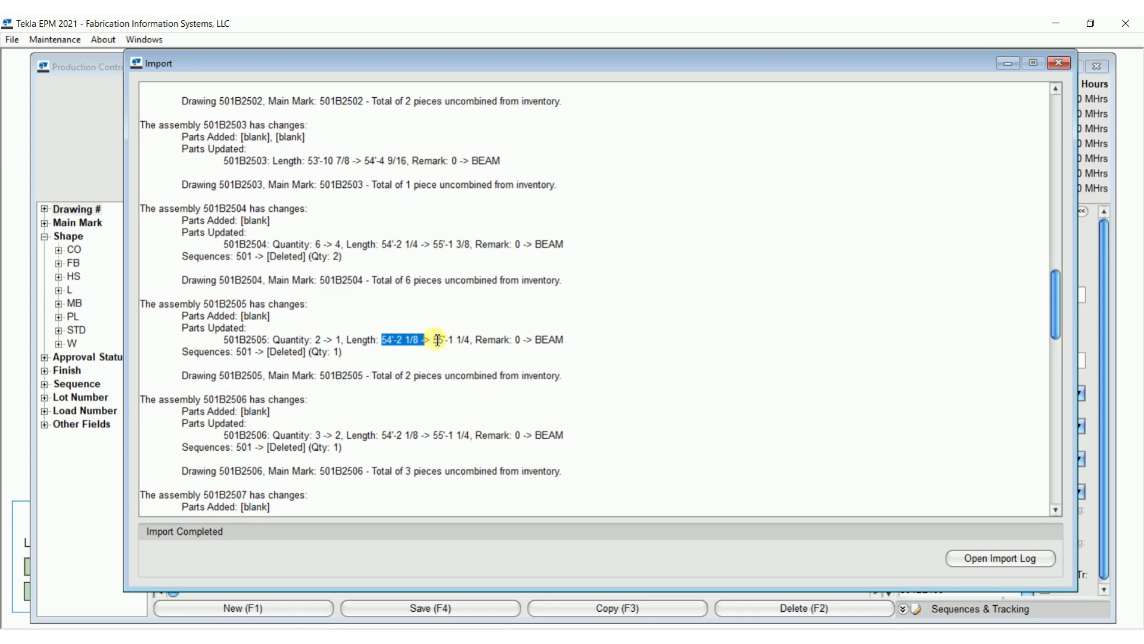
pyautogui.moveTo(435, 340); pyautogui.dragTo(474, 340)
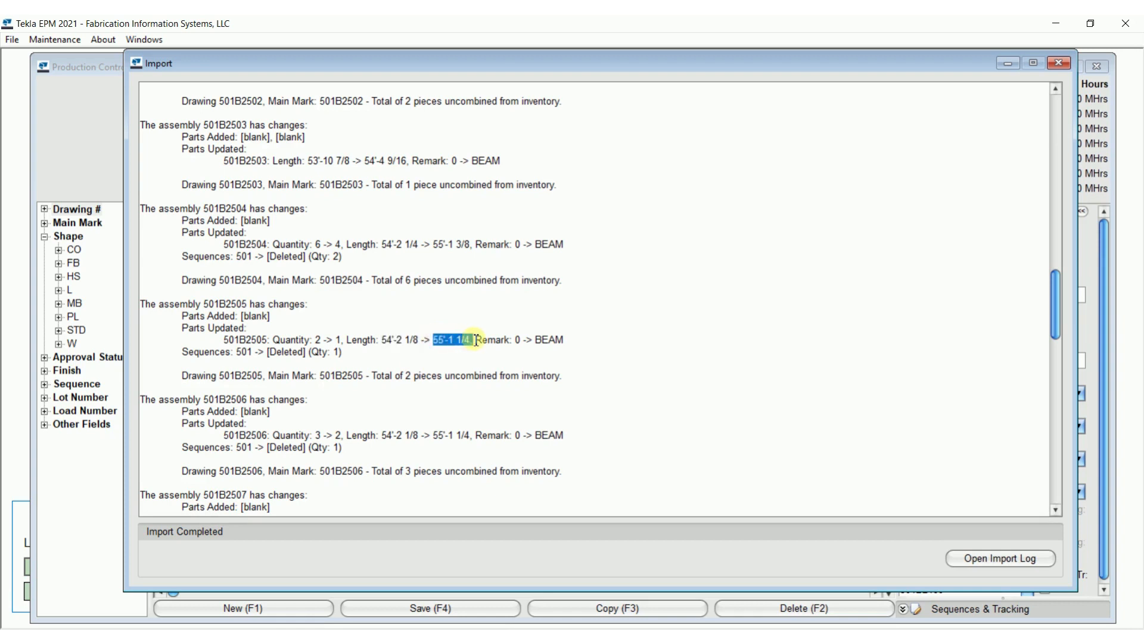
# Close the import results and open the Metal Supermarkets purchase order for job 2619 in Purchasing.
pyautogui.click(397, 340)
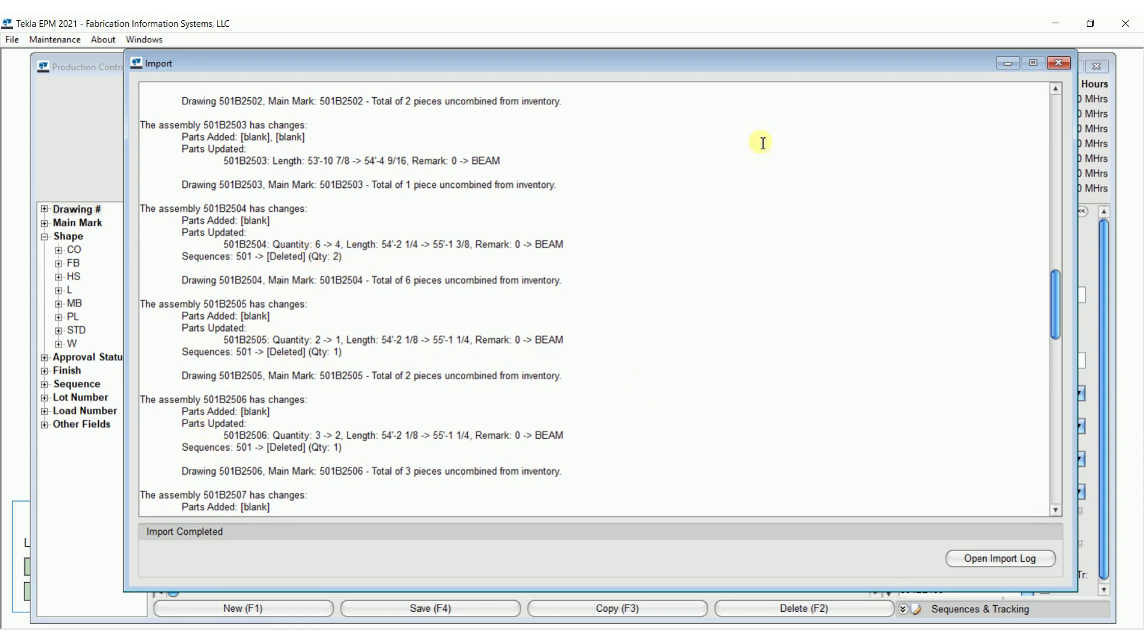
pyautogui.click(1060, 62)
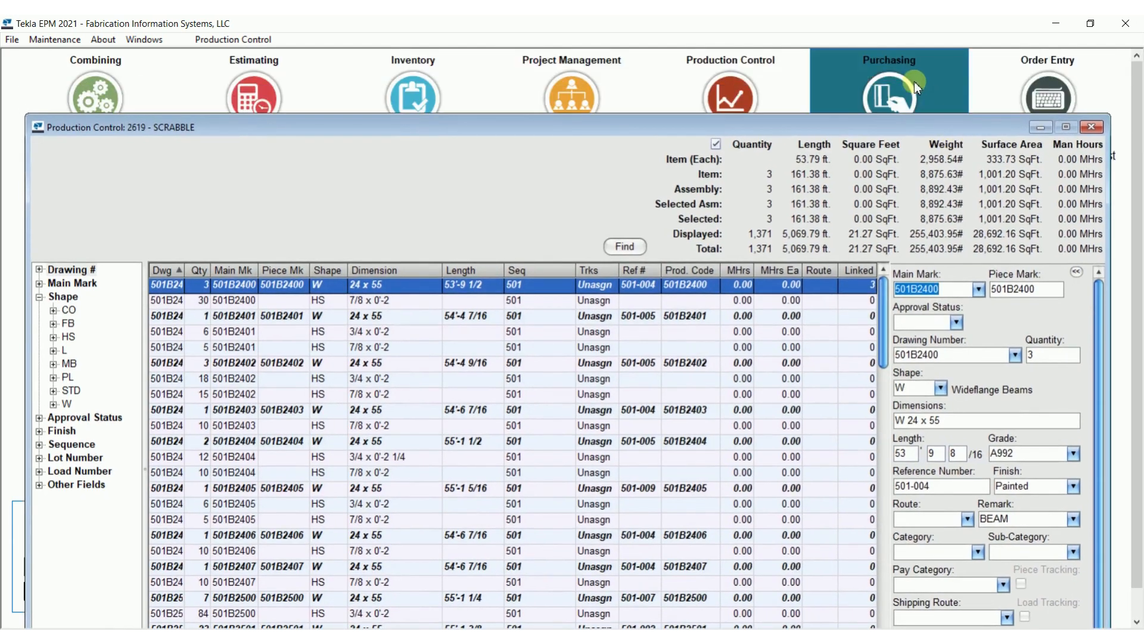
pyautogui.click(915, 83)
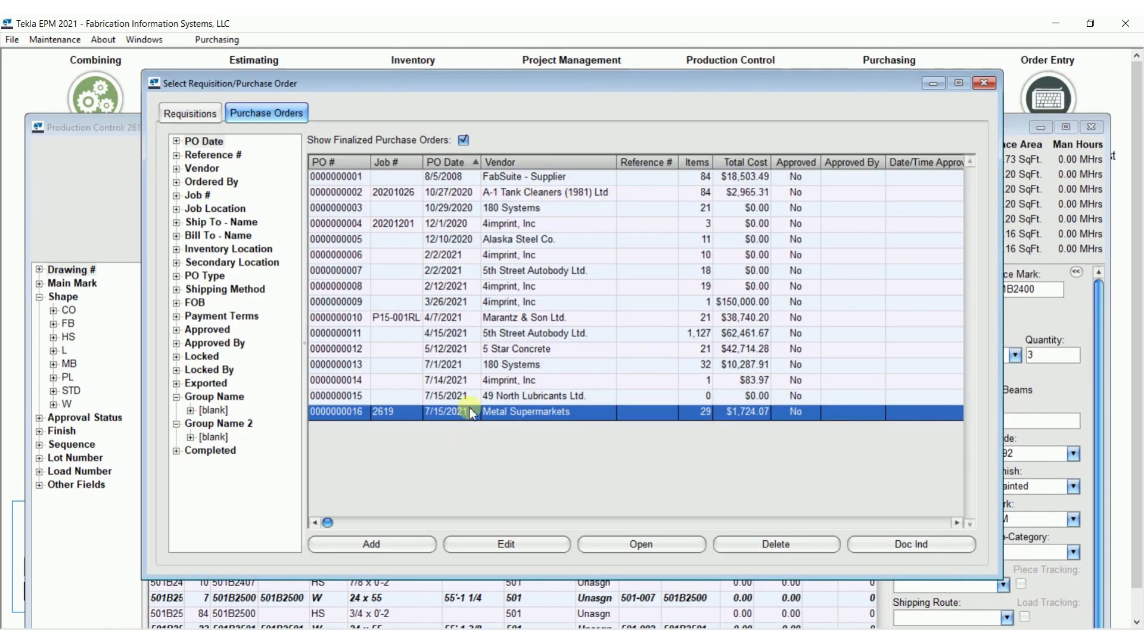
pyautogui.doubleClick(470, 408)
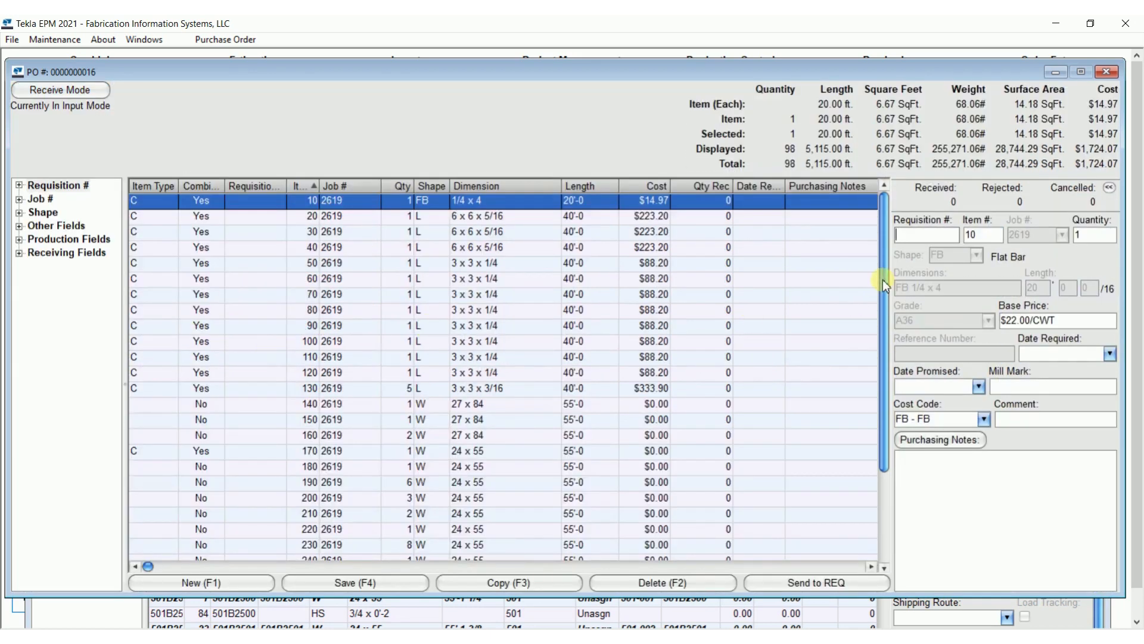
# Examine the uncombined W 27 x 84 and W 24 x 55 line items in the purchase order.
pyautogui.moveTo(883, 280); pyautogui.dragTo(874, 411)
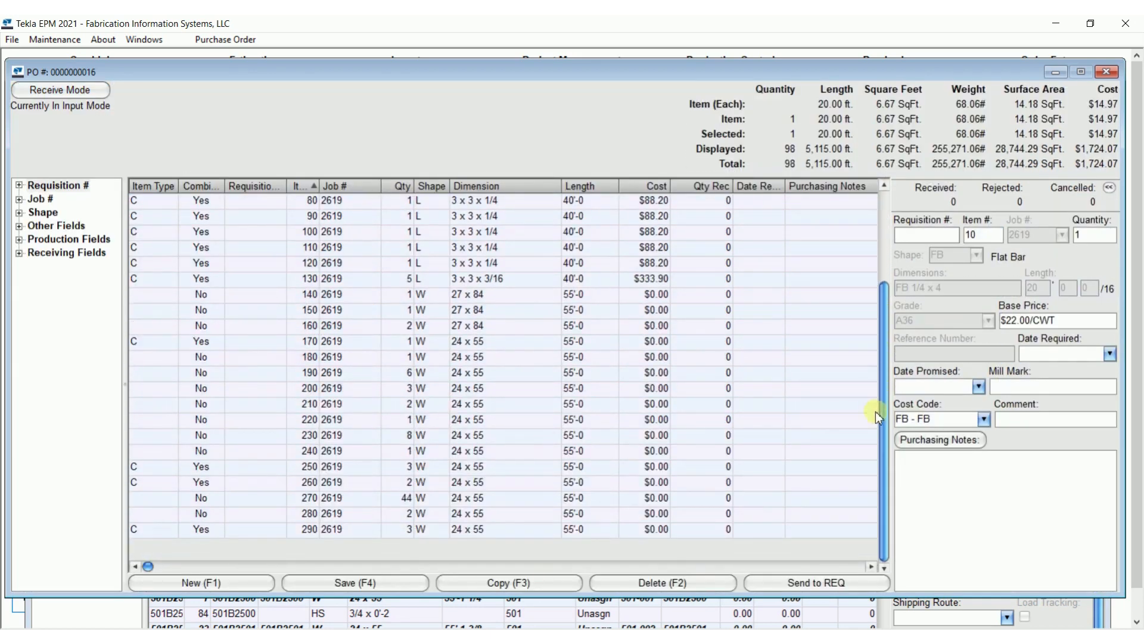
pyautogui.click(508, 296)
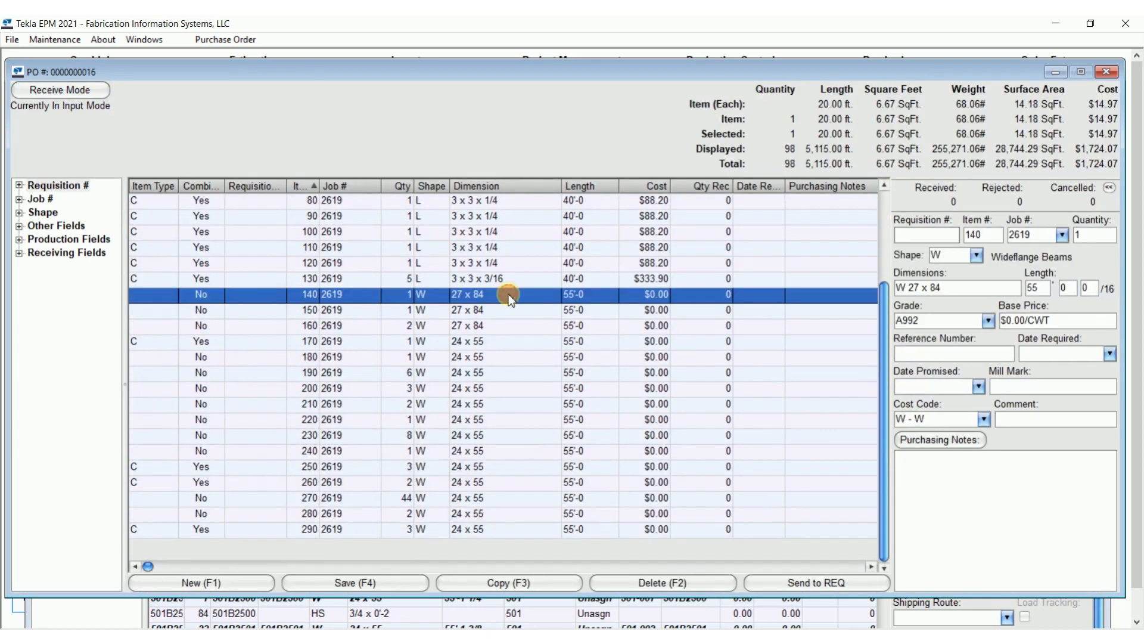
pyautogui.keyDown('shift'); pyautogui.click(489, 327); pyautogui.keyUp('shift')
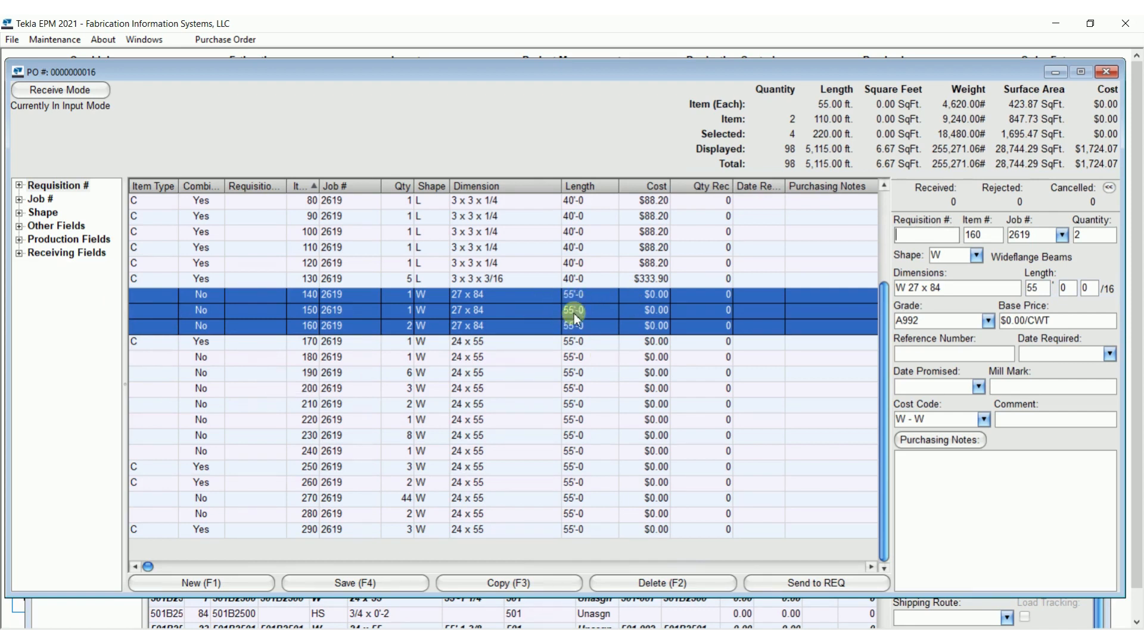
pyautogui.click(185, 358)
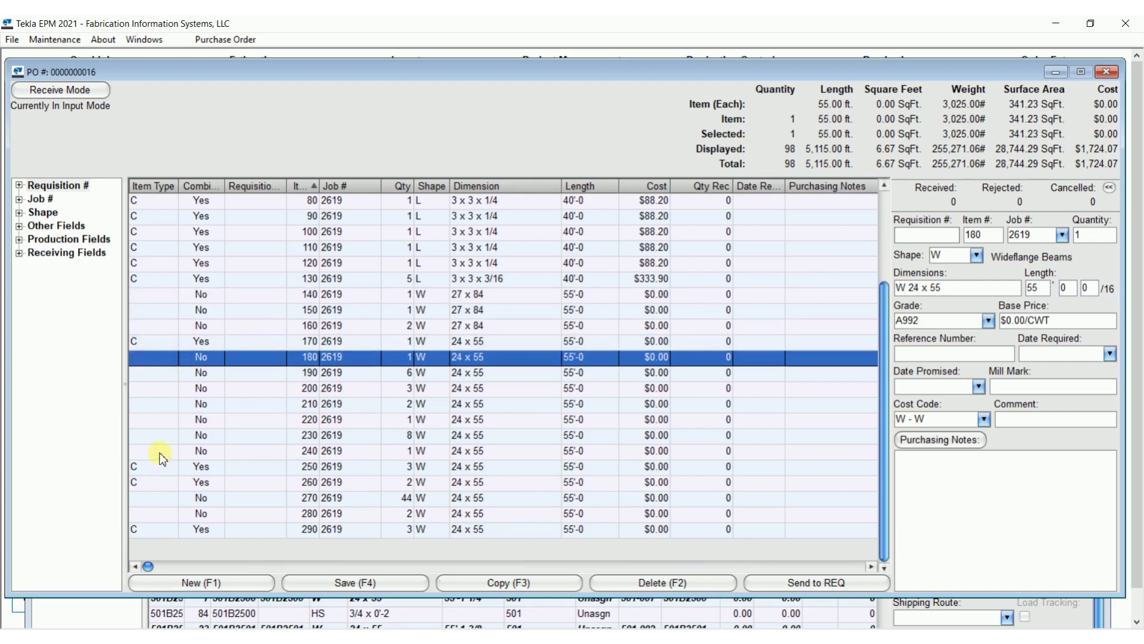
pyautogui.keyDown('shift'); pyautogui.click(162, 452); pyautogui.keyUp('shift')
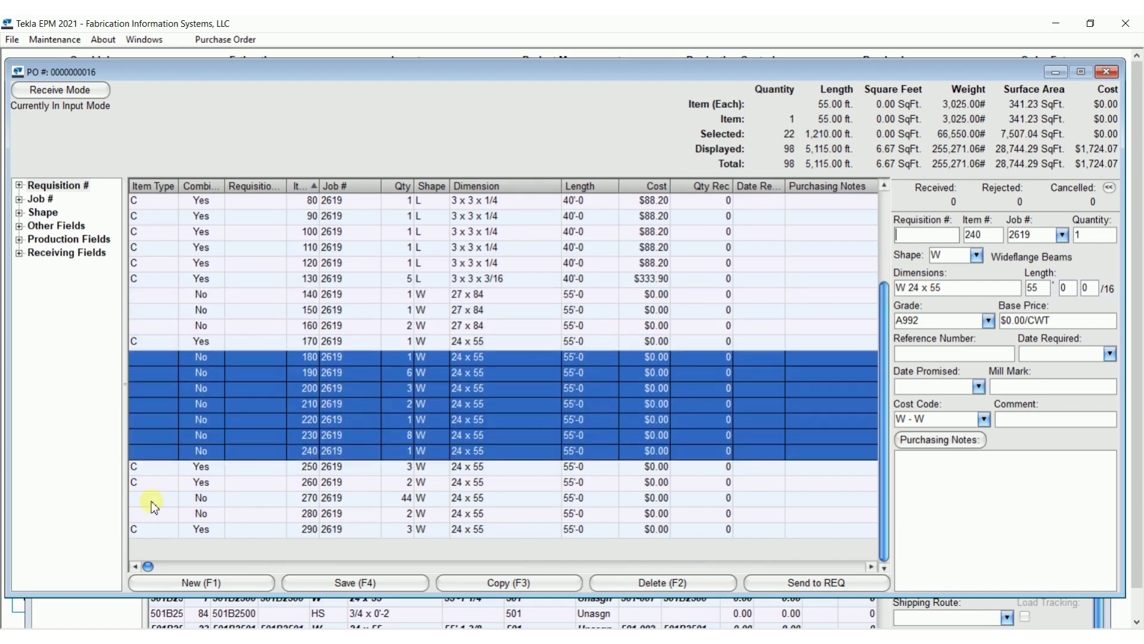
pyautogui.moveTo(156, 505); pyautogui.dragTo(268, 517)
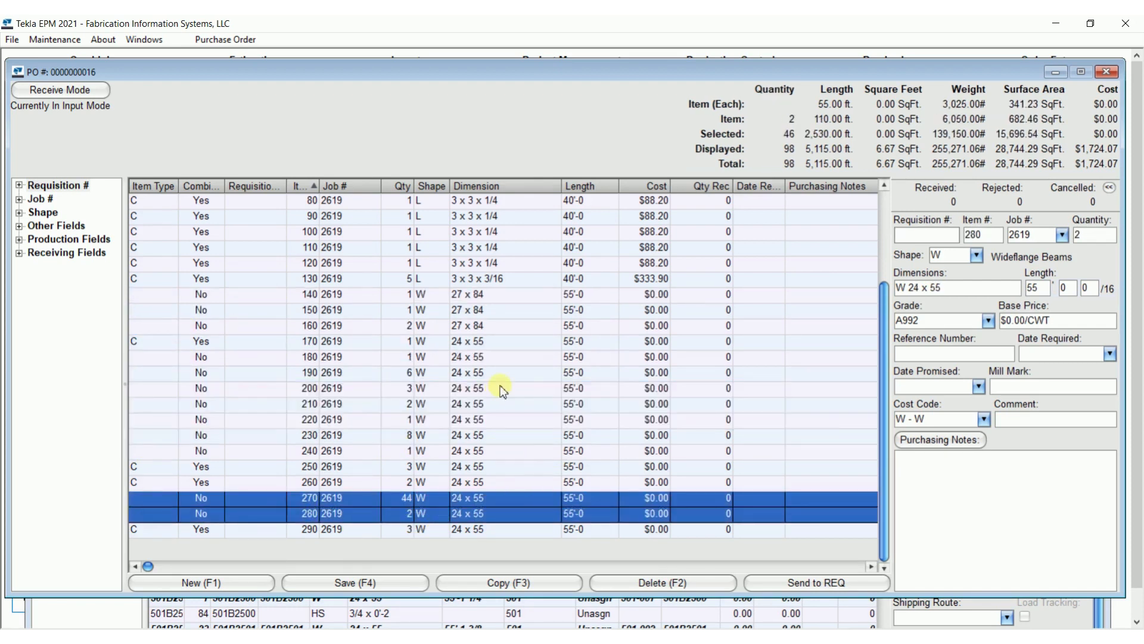
# Check the quantities of individual uncombined beam items, including items 150, 190 and 160, and return to production control.
pyautogui.click(418, 388)
pyautogui.click(405, 310)
pyautogui.click(411, 376)
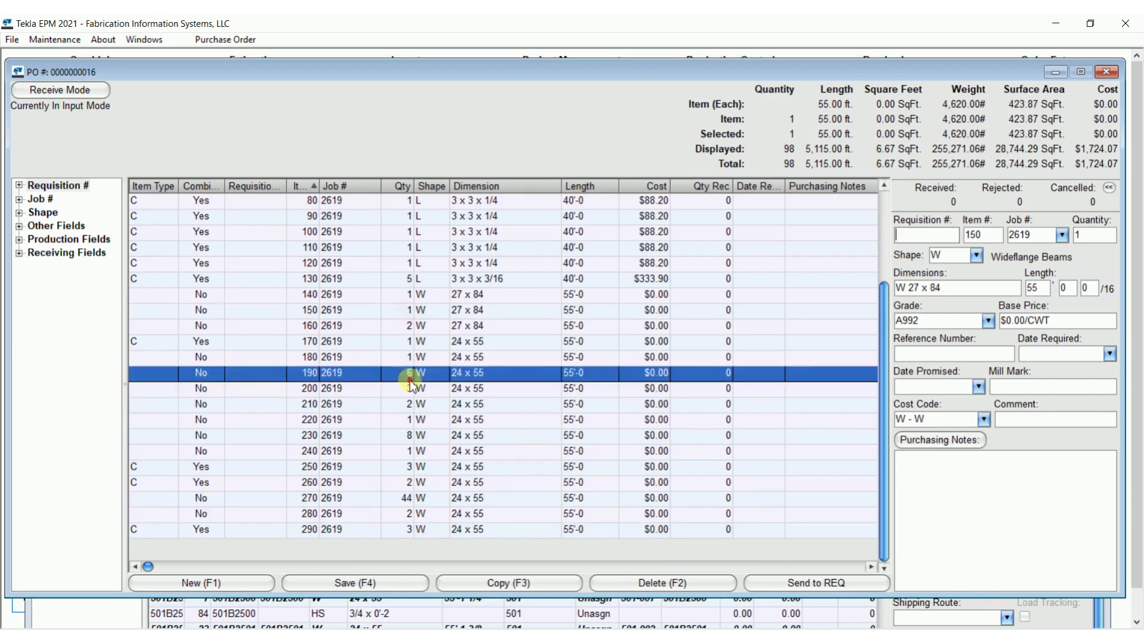
pyautogui.click(438, 327)
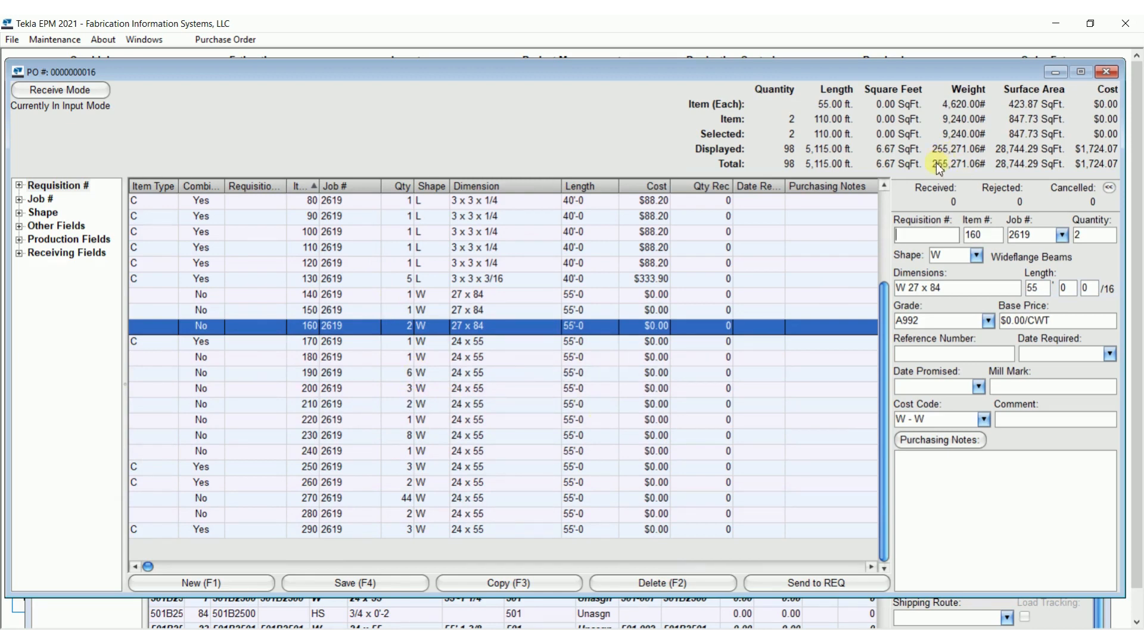
pyautogui.click(1104, 74)
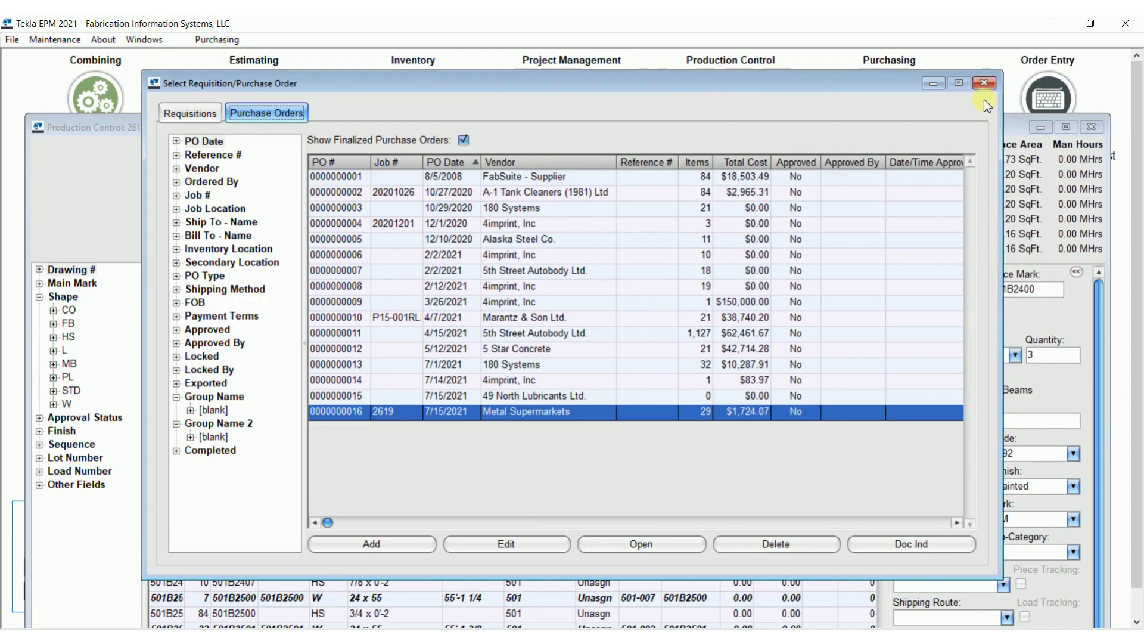
pyautogui.click(984, 84)
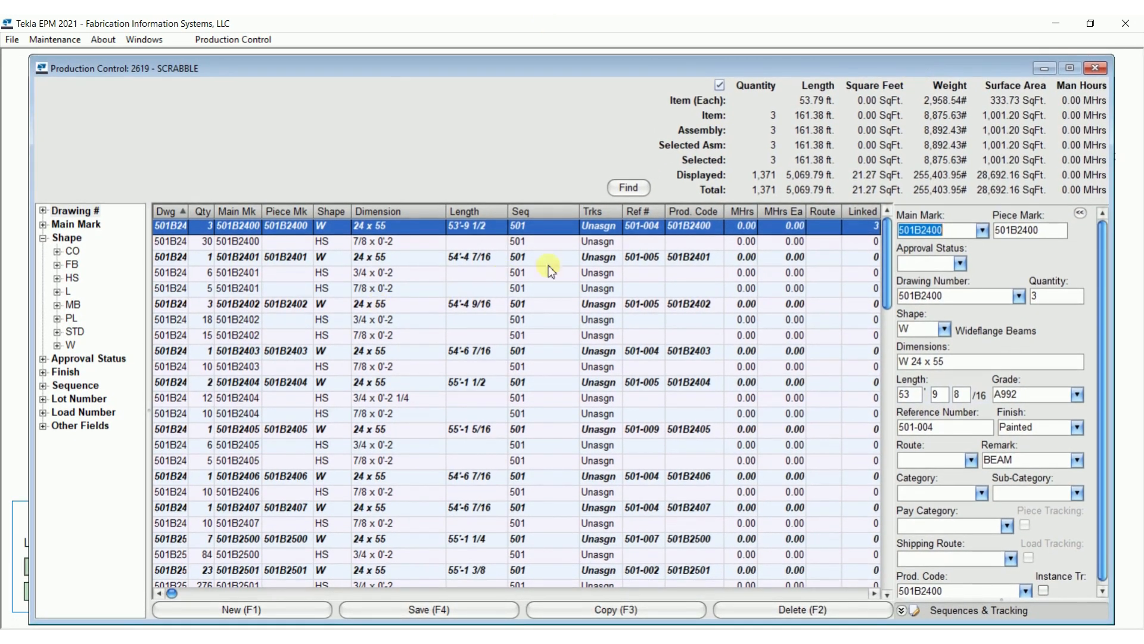
# Start a new Mult & Nest combining run for the production control job.
pyautogui.click(234, 39)
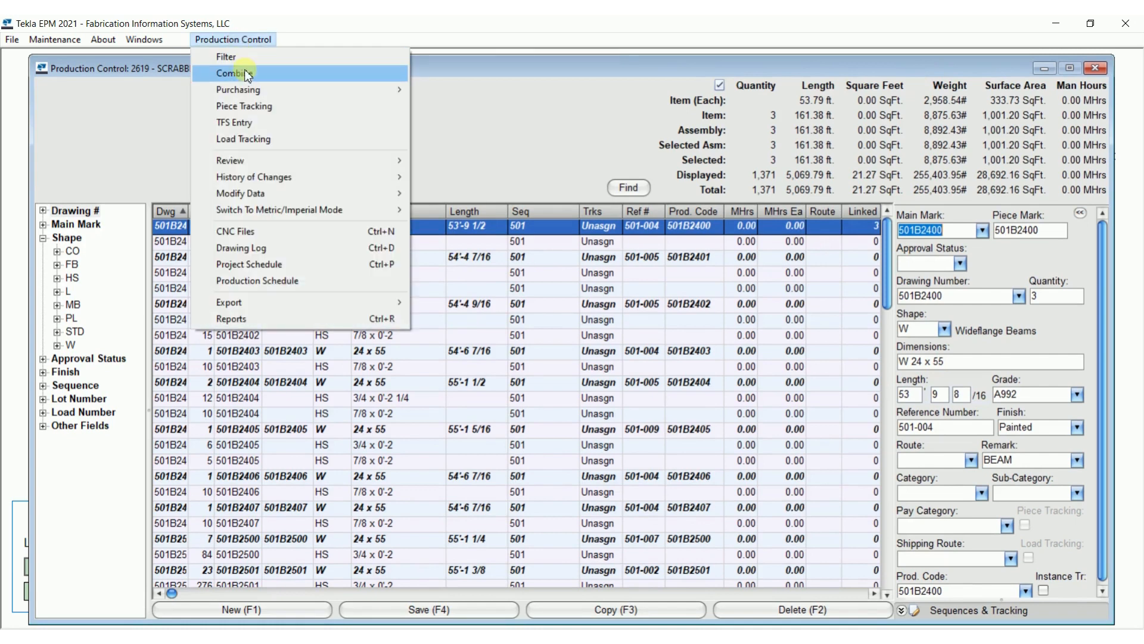
pyautogui.click(234, 72)
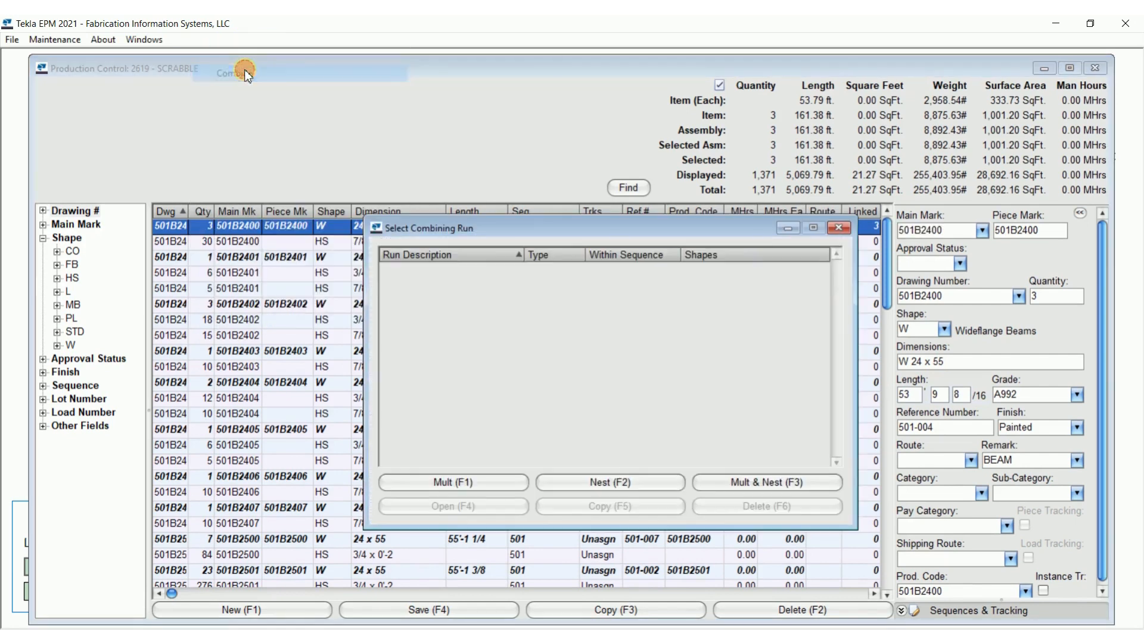
pyautogui.click(765, 483)
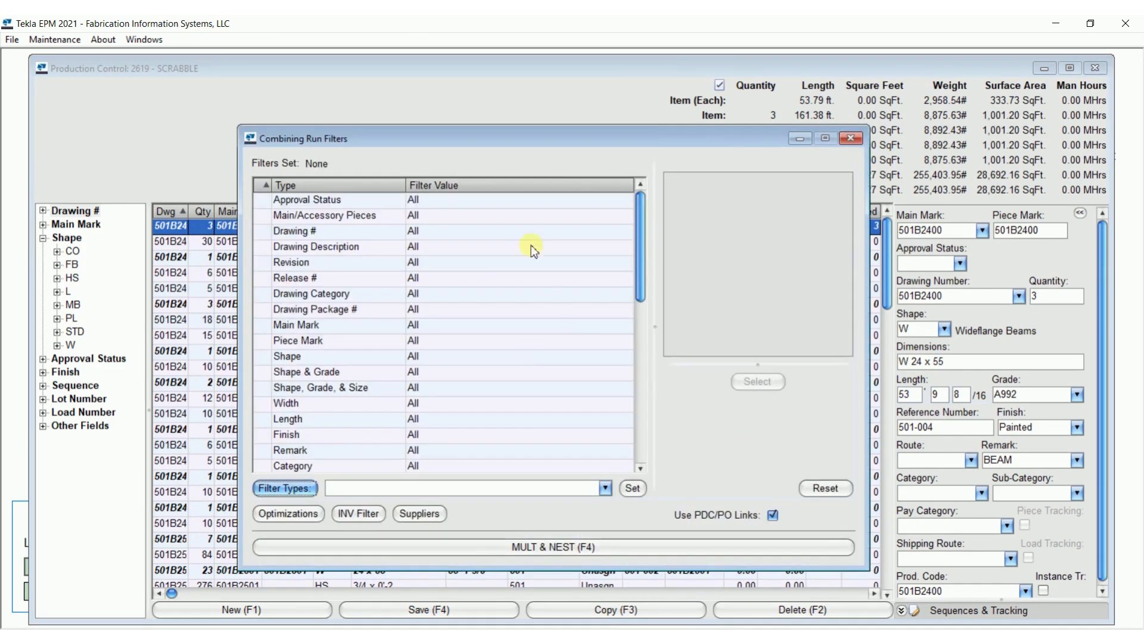
# Filter the combining run by shape to include only FB, L and W, excluding HS, MB, PL and STD.
pyautogui.doubleClick(337, 358)
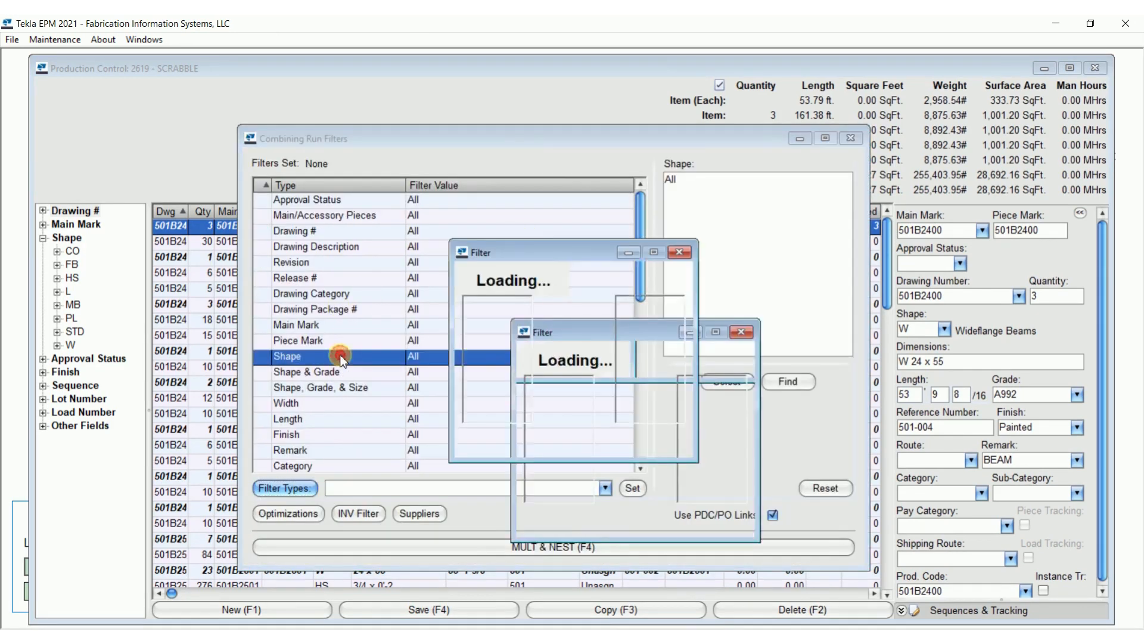
pyautogui.doubleClick(651, 302)
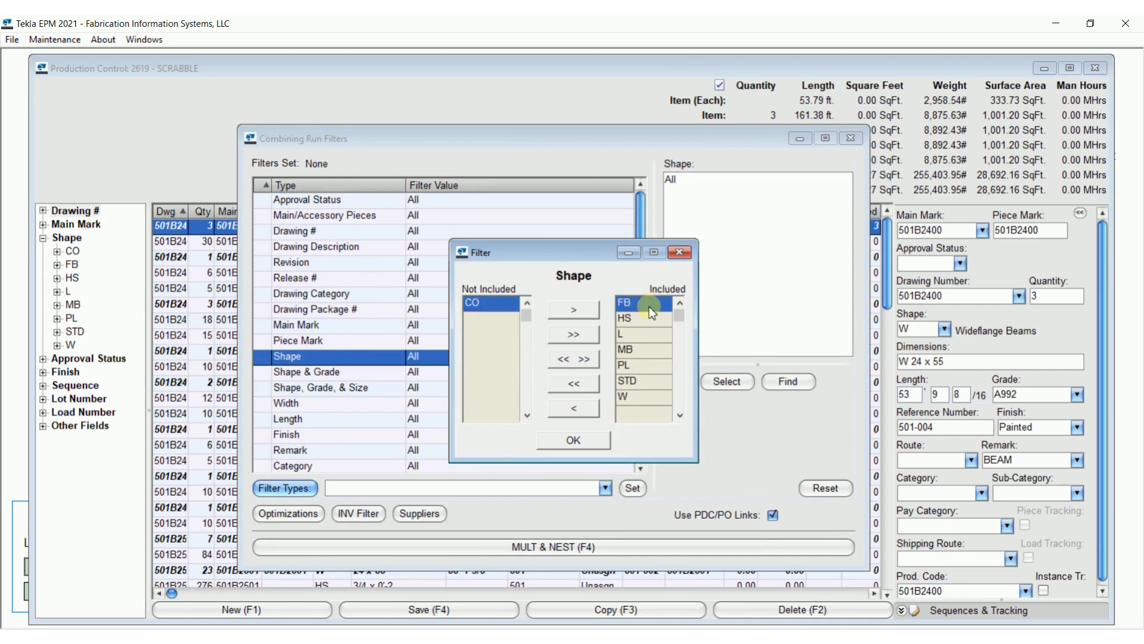
pyautogui.doubleClick(642, 318)
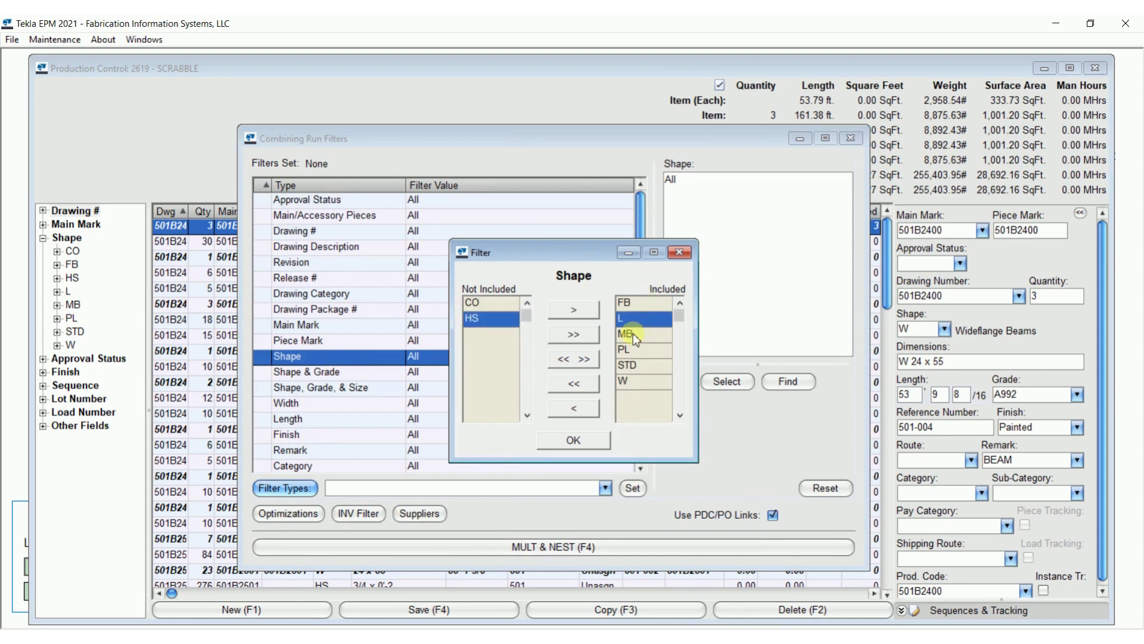
pyautogui.doubleClick(633, 334)
pyautogui.doubleClick(632, 333)
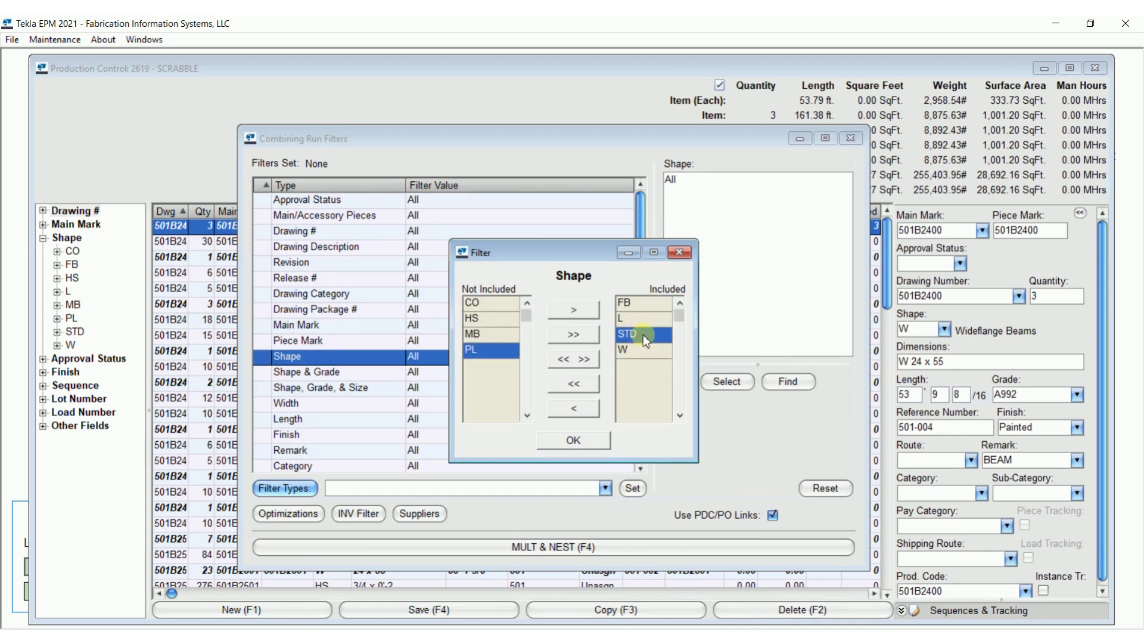
pyautogui.doubleClick(642, 334)
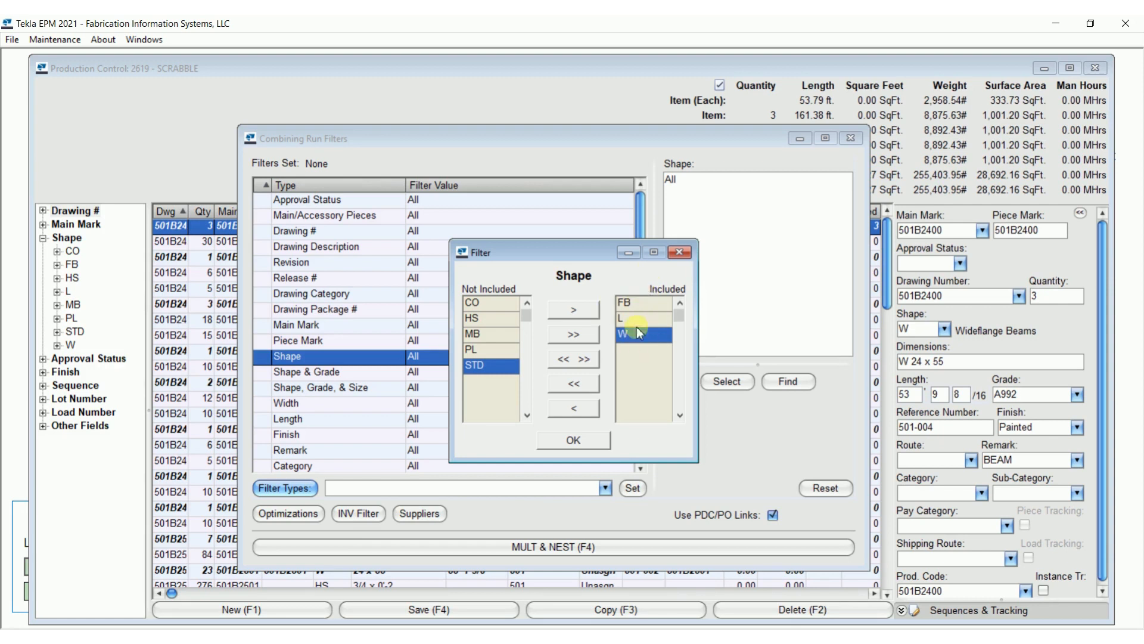
pyautogui.click(573, 442)
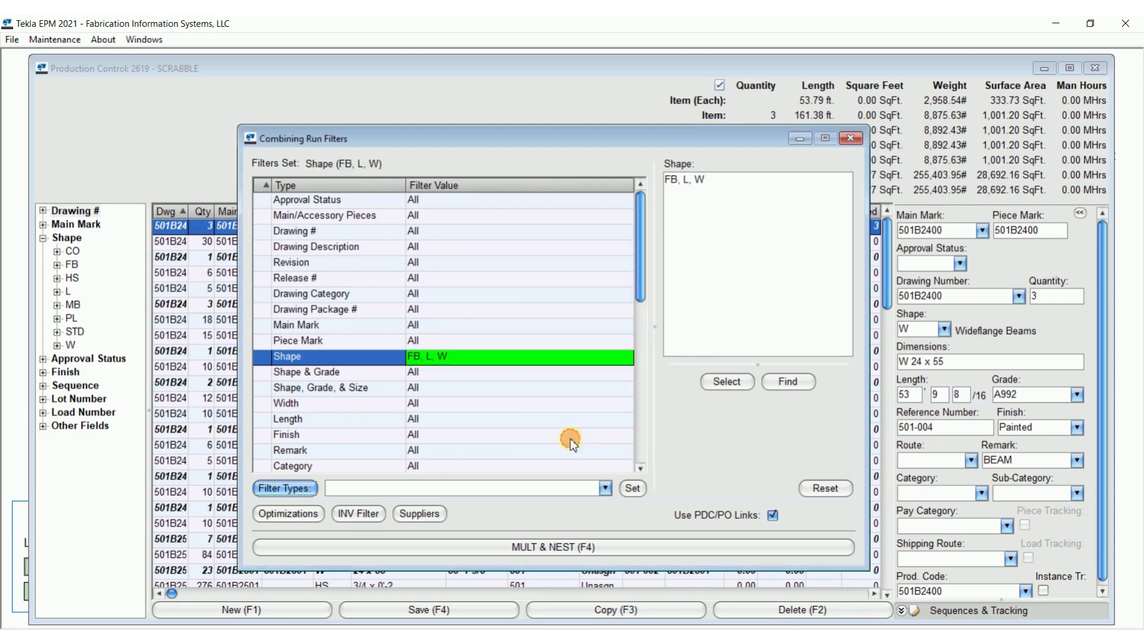
# Review the run's on-order exact-match and least-scrap inventory optimizations and save the combining setup.
pyautogui.click(289, 514)
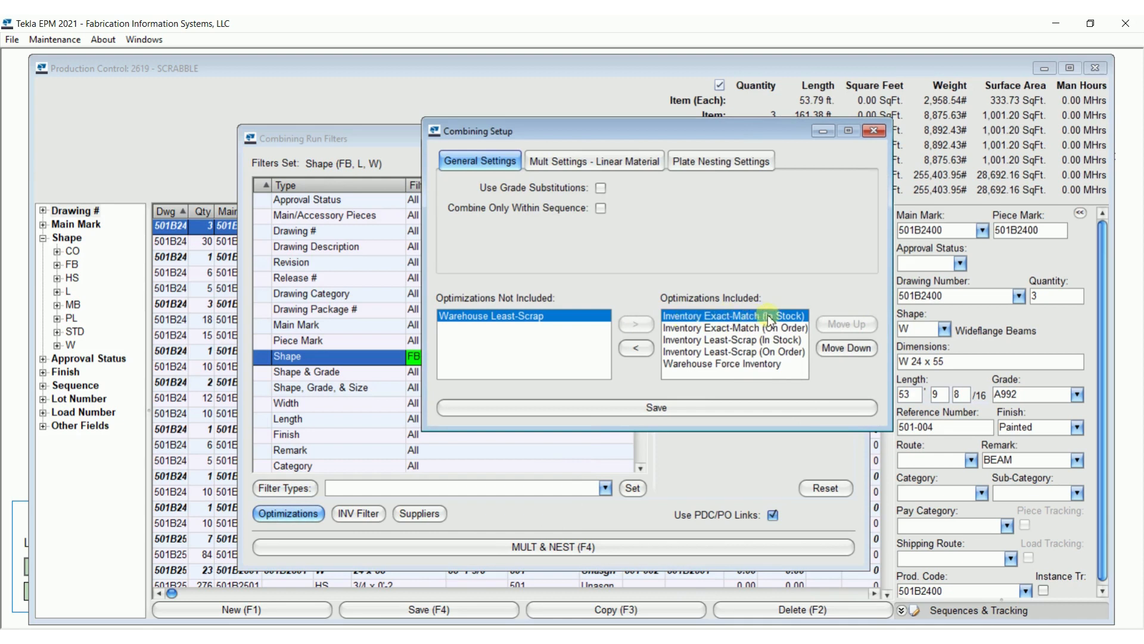
pyautogui.click(752, 328)
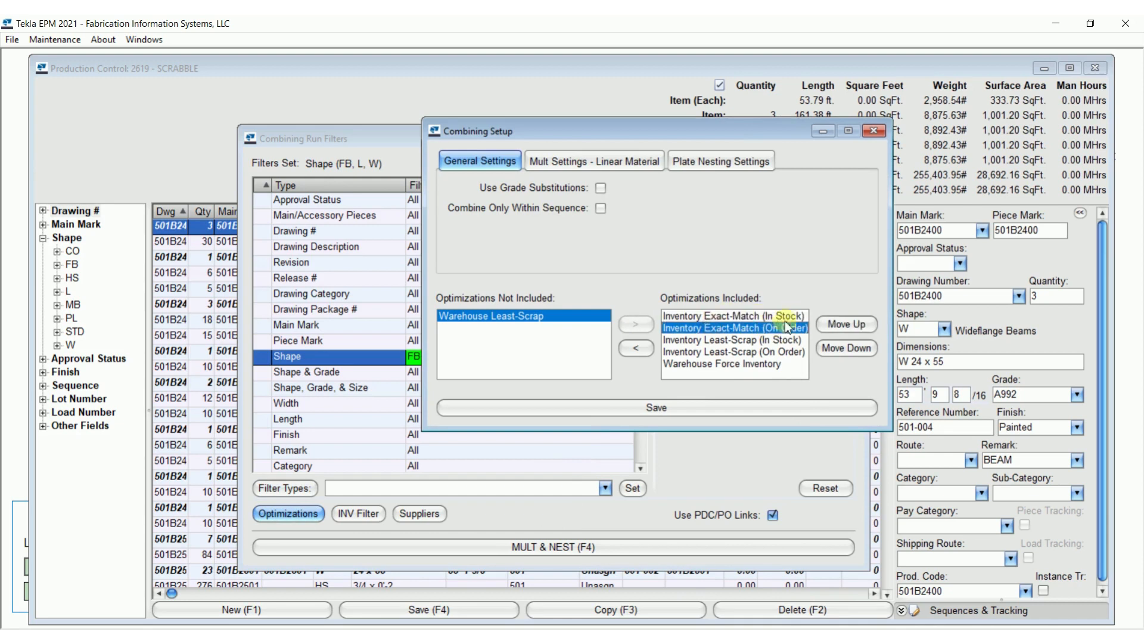
pyautogui.click(752, 350)
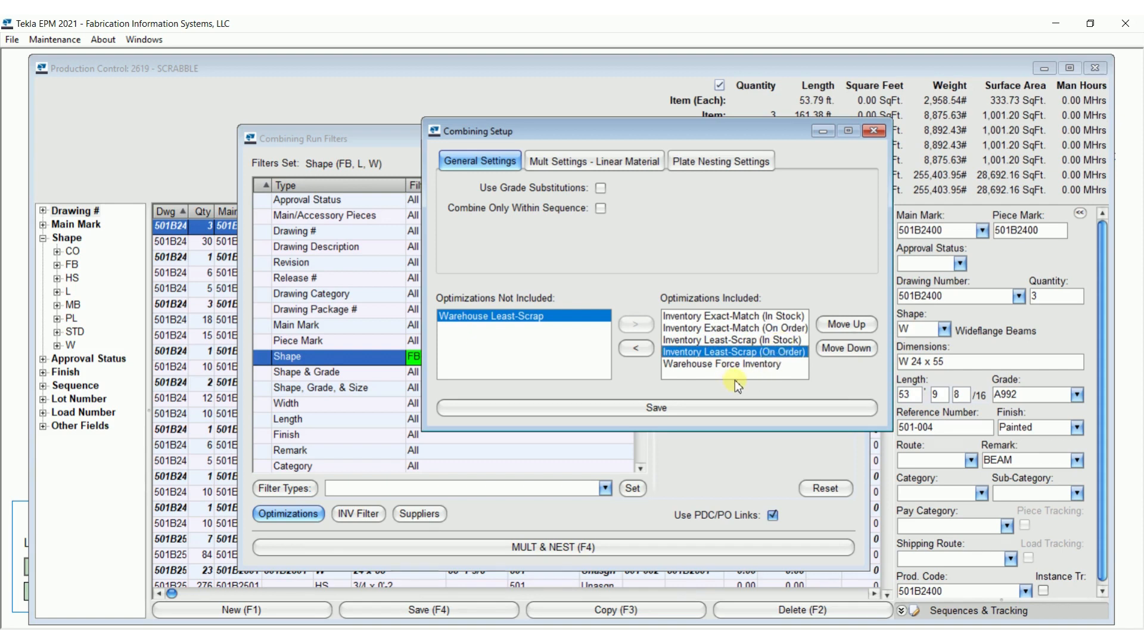
pyautogui.click(638, 408)
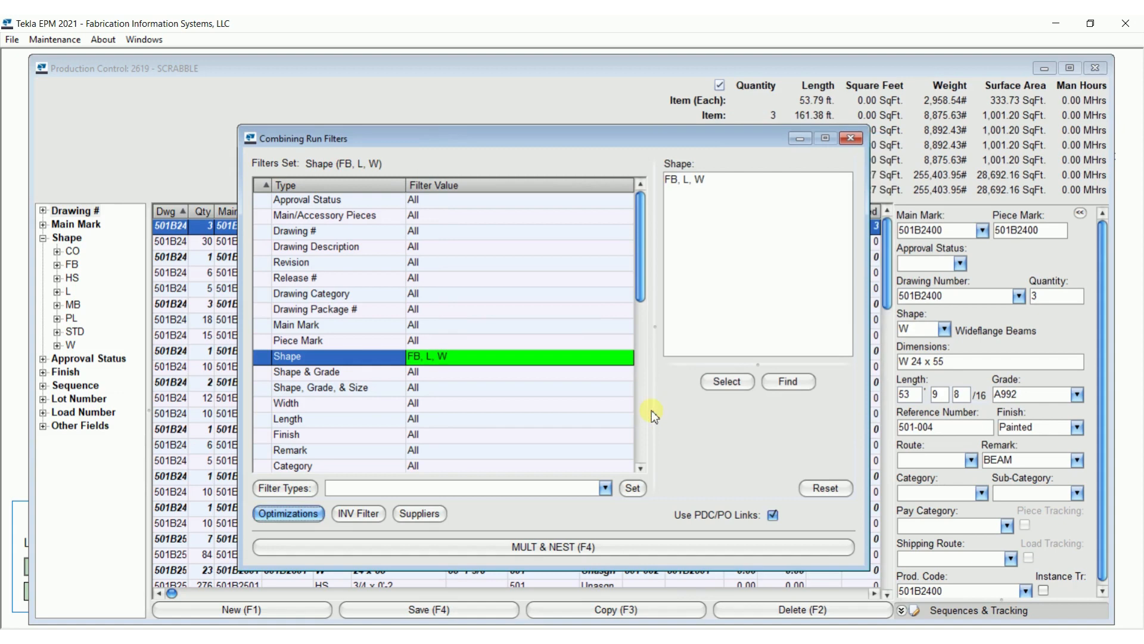
# Run Mult & Nest and examine the results sourced from inventory and from the warehouse.
pyautogui.click(560, 549)
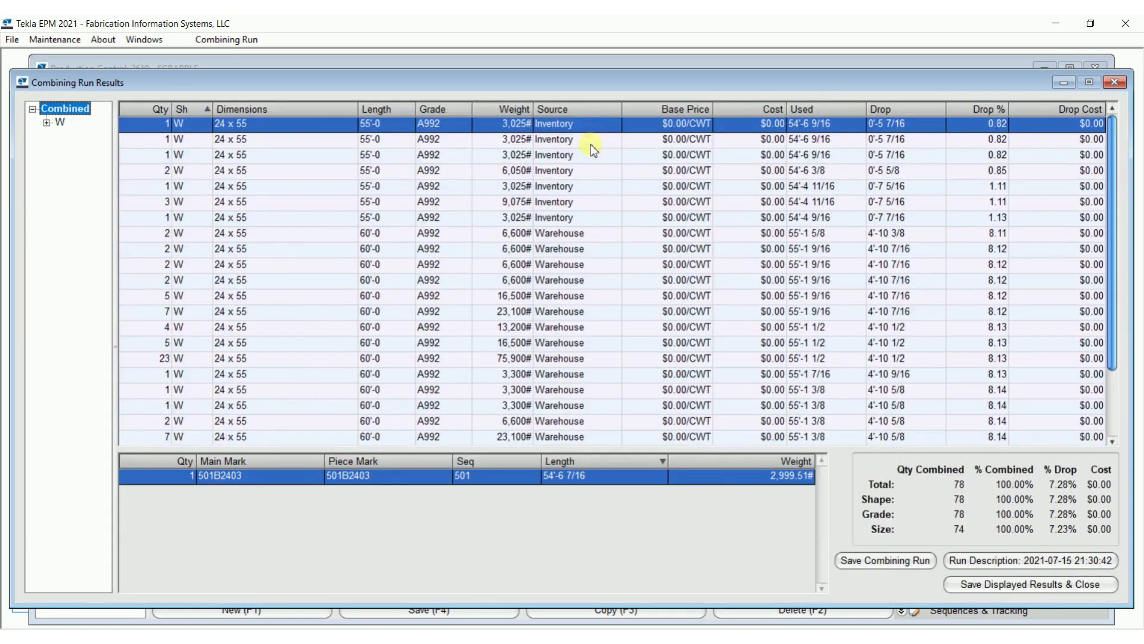
pyautogui.keyDown('shift'); pyautogui.click(571, 218); pyautogui.keyUp('shift')
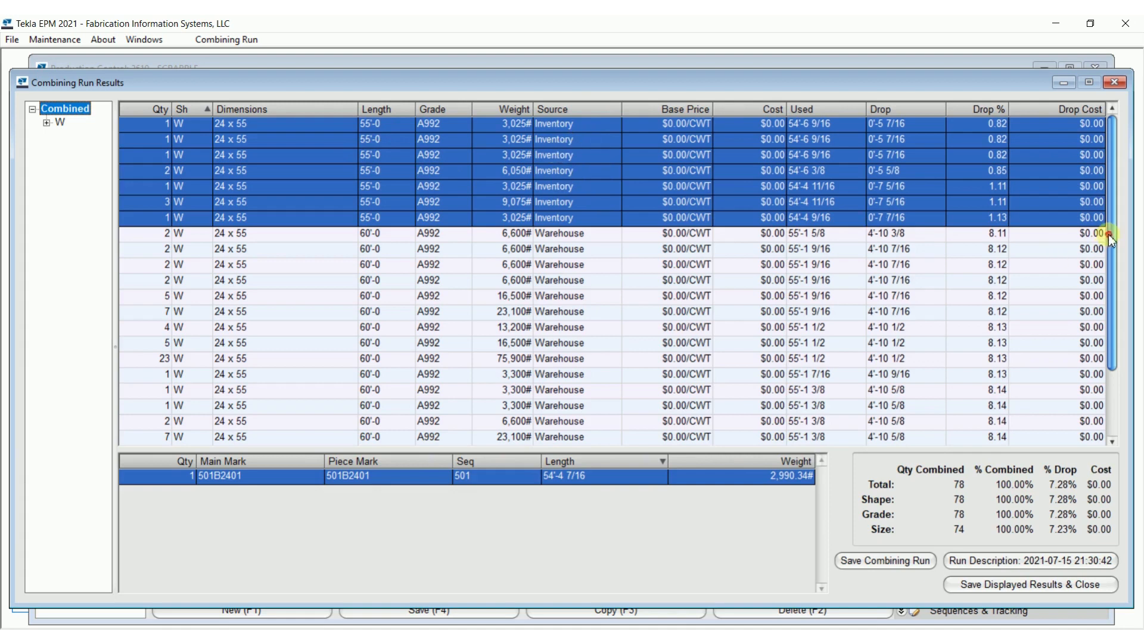
pyautogui.moveTo(1110, 231); pyautogui.dragTo(1123, 302)
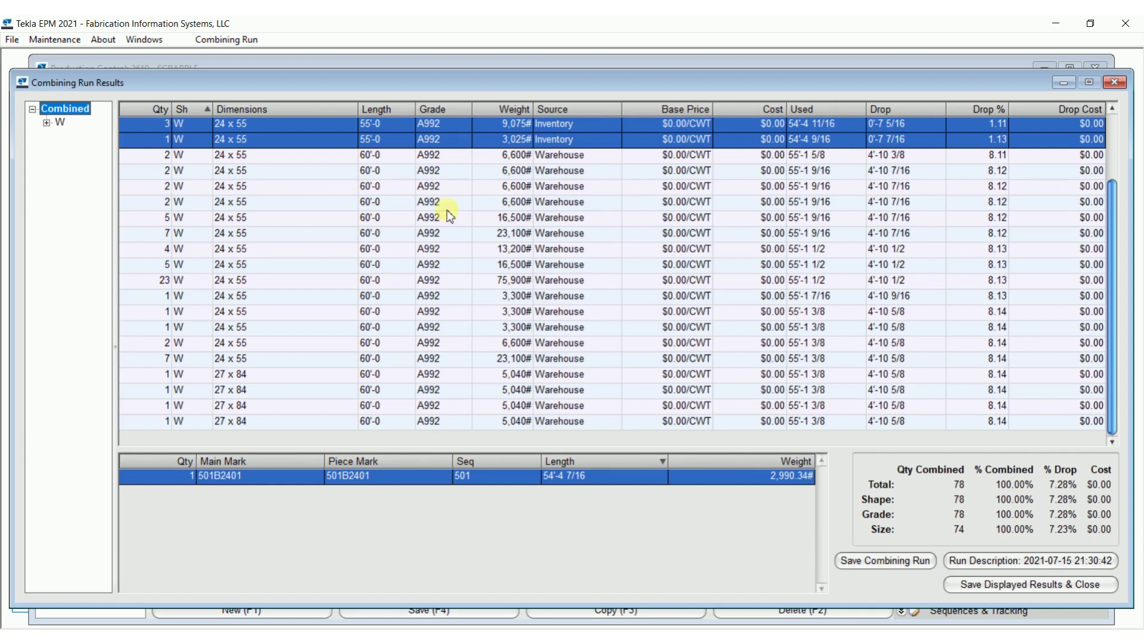
pyautogui.click(407, 162)
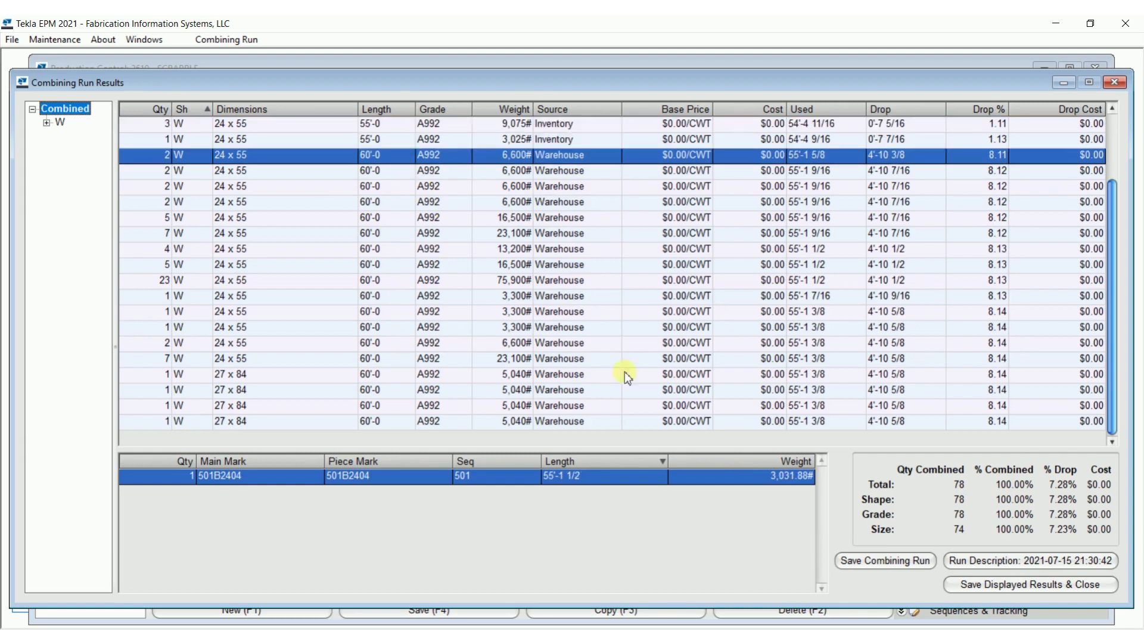
# Save the displayed combining results, sending the ordered pieces to requisition 20210715.
pyautogui.click(1049, 584)
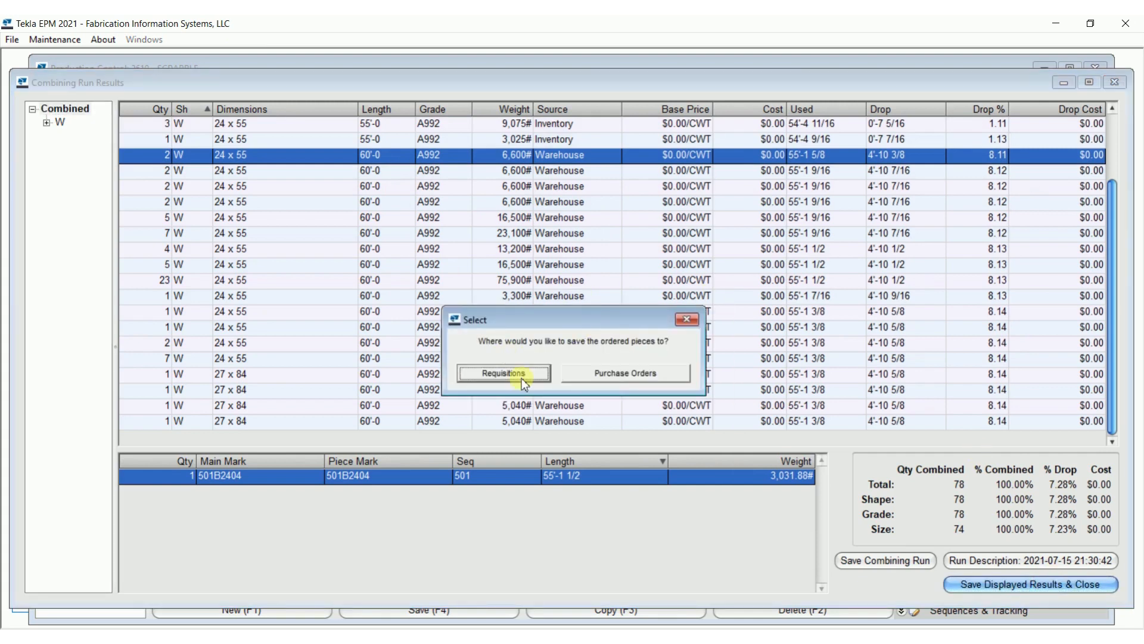
pyautogui.click(520, 373)
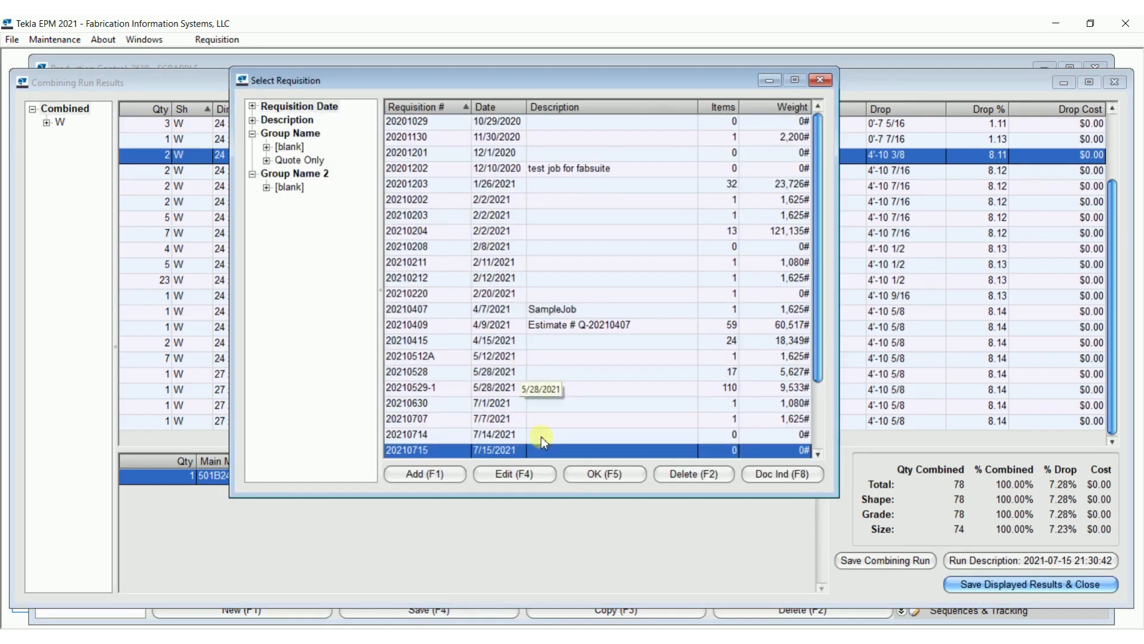
pyautogui.scroll(-2, 820, 355)
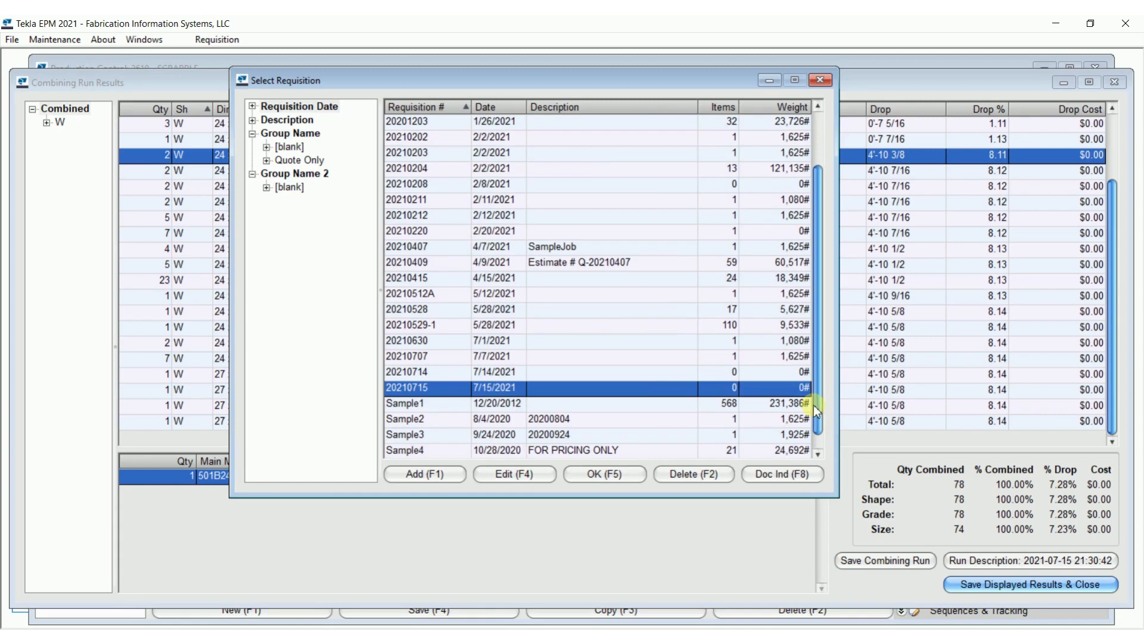
pyautogui.doubleClick(662, 385)
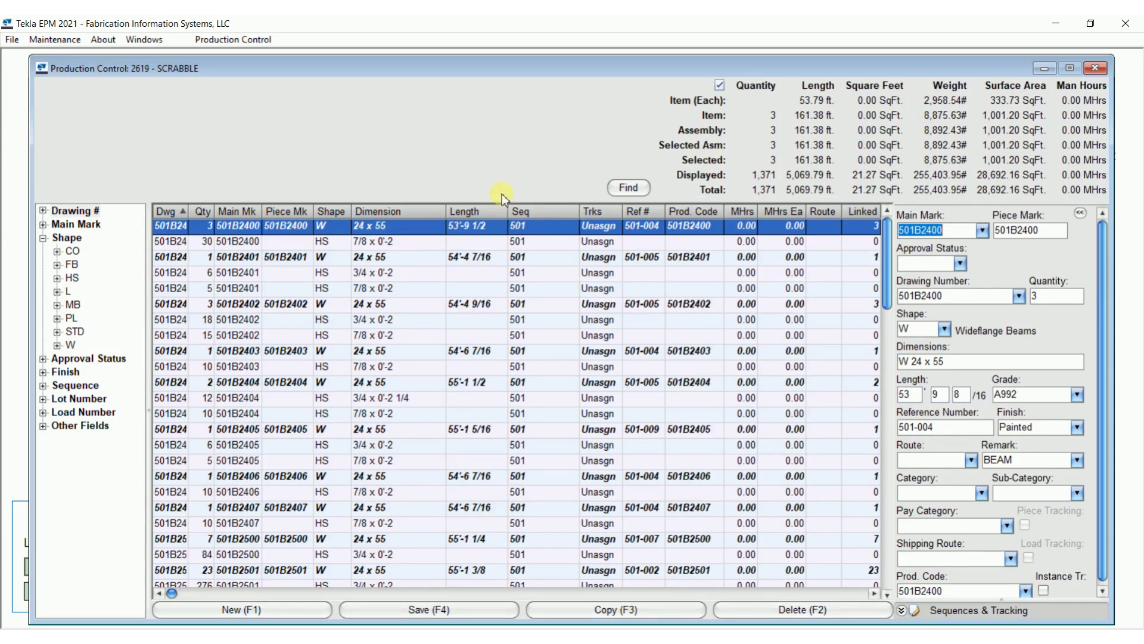
# Switch to Purchasing, open the purchase order holding job 2619's material and view its W 24 x 55 items.
pyautogui.moveTo(717, 65); pyautogui.dragTo(712, 112)
pyautogui.click(891, 76)
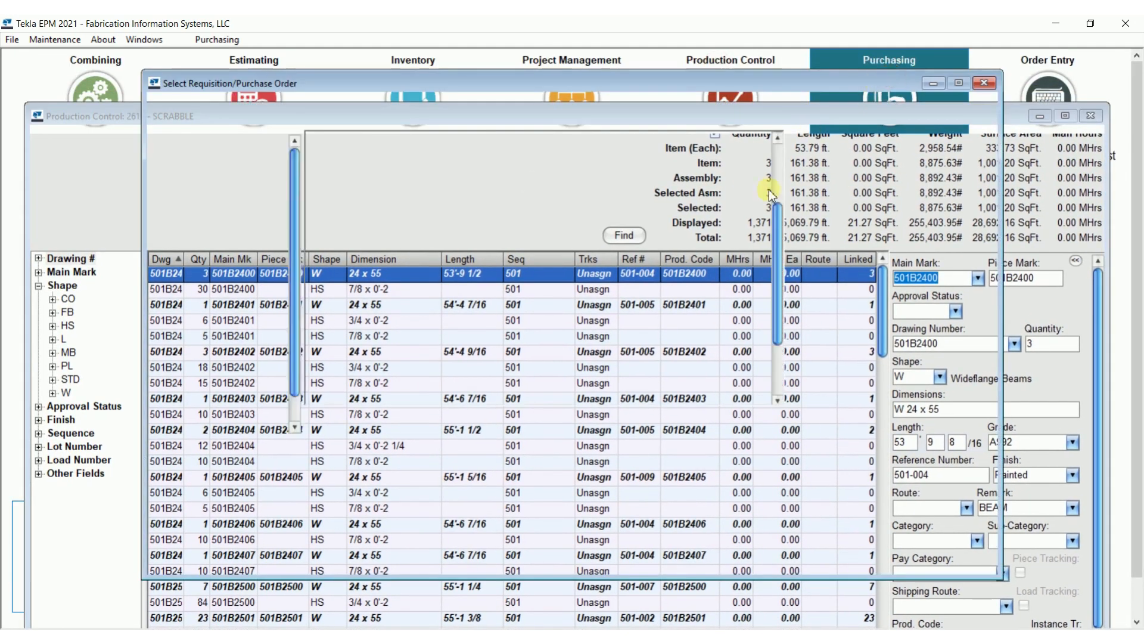
pyautogui.doubleClick(493, 414)
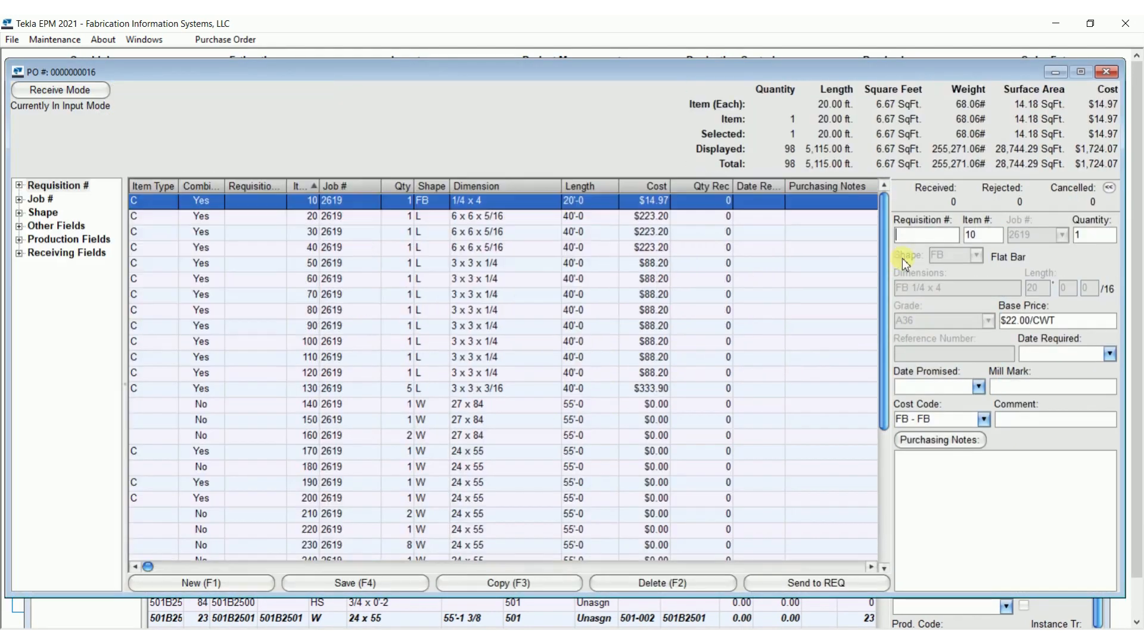
pyautogui.moveTo(886, 245); pyautogui.dragTo(875, 402)
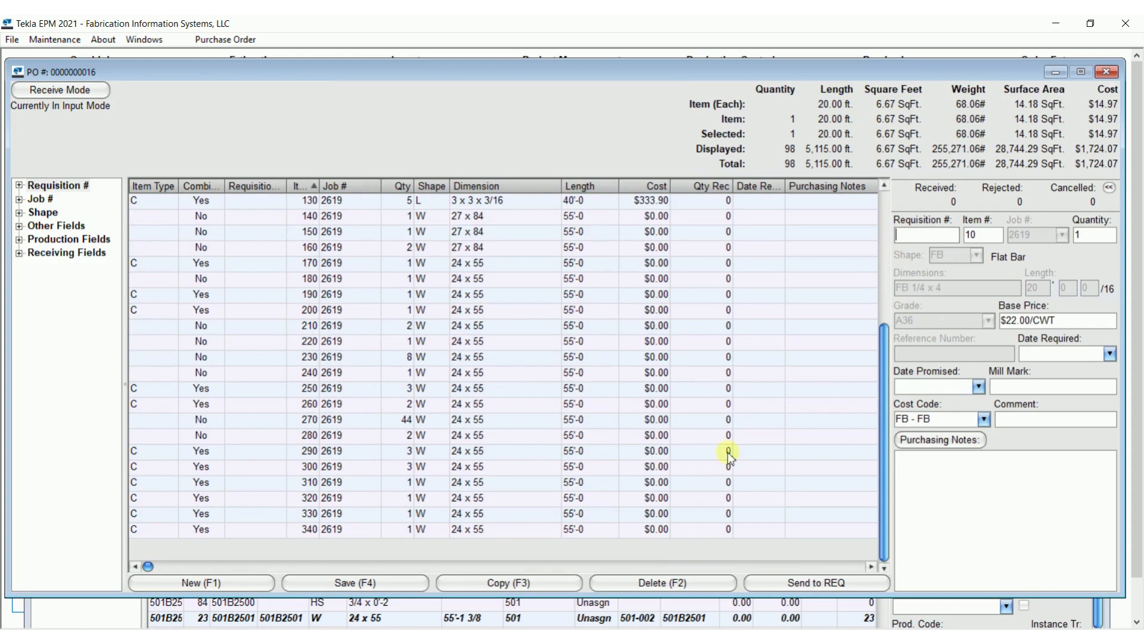
# Review the combined W 24 x 55 lines among purchase order items 300 to 330.
pyautogui.click(158, 480)
pyautogui.click(361, 503)
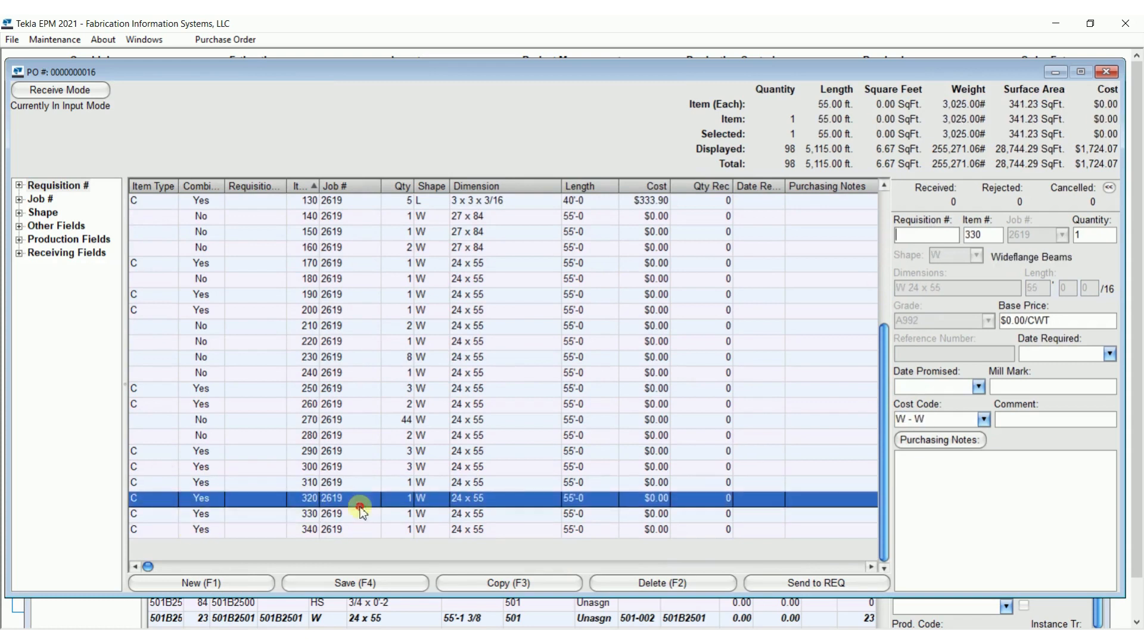
pyautogui.click(407, 484)
pyautogui.click(413, 503)
pyautogui.click(424, 468)
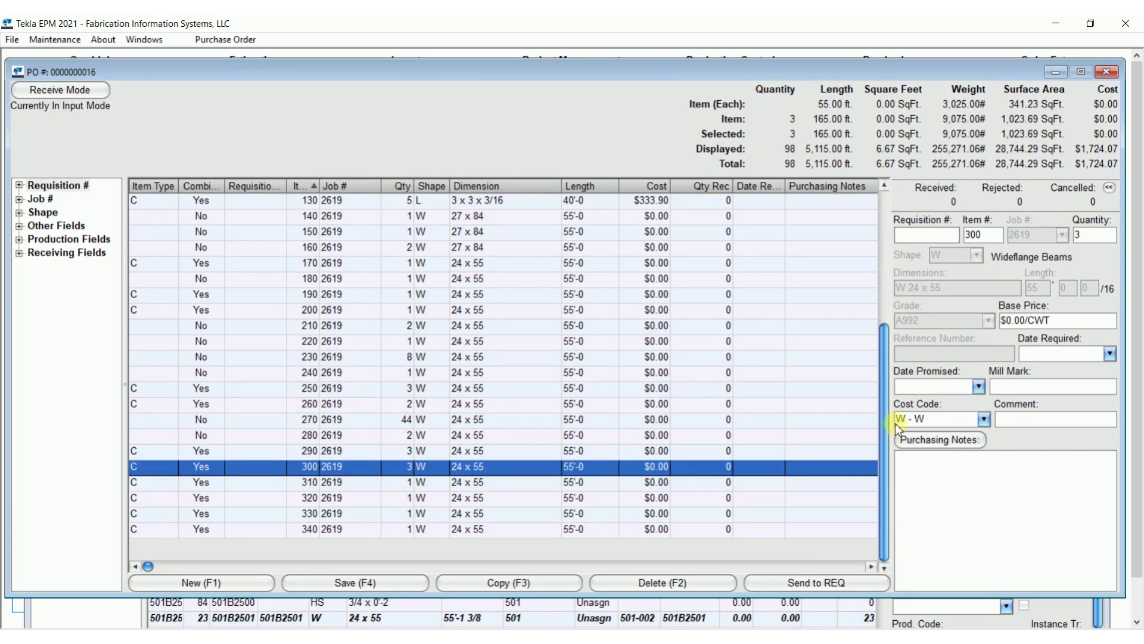
# Highlight the uncombined W 24 x 55 purchase order items 270, 280 and 210 through 240.
pyautogui.moveTo(882, 478); pyautogui.dragTo(885, 418)
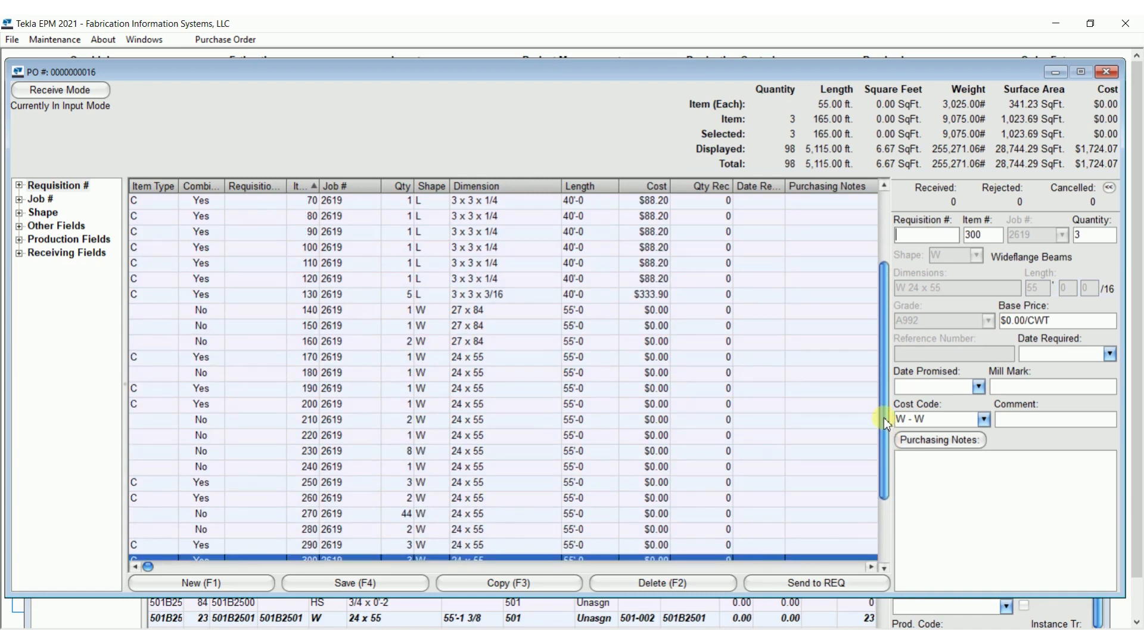
pyautogui.click(460, 515)
pyautogui.keyDown('ctrl'); pyautogui.click(466, 529); pyautogui.keyUp('ctrl')
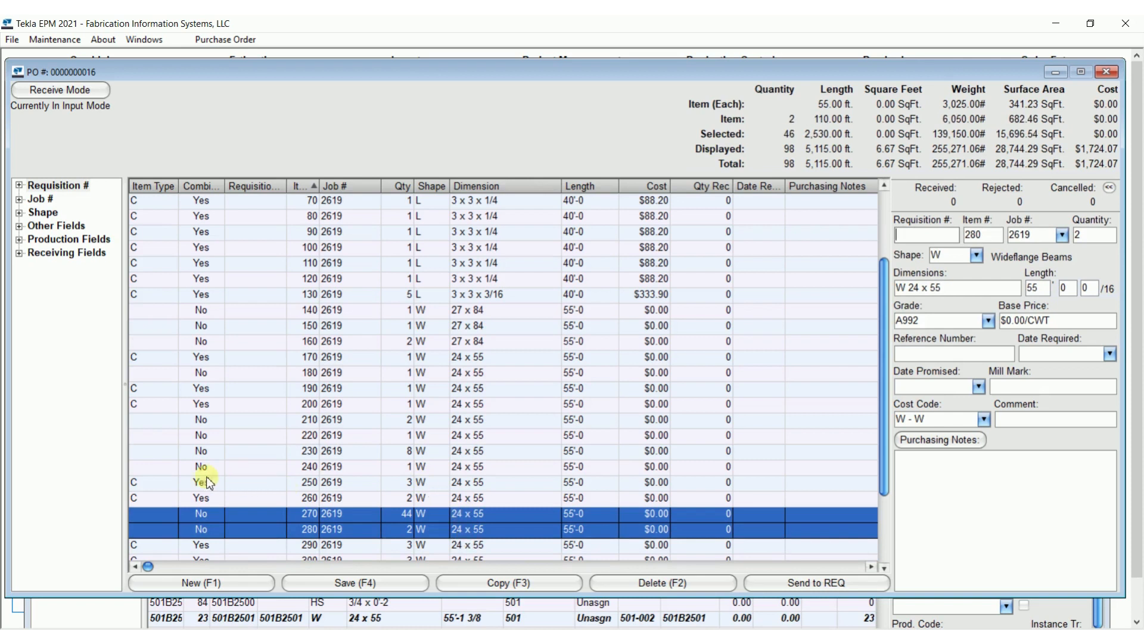
pyautogui.moveTo(176, 475); pyautogui.dragTo(177, 421)
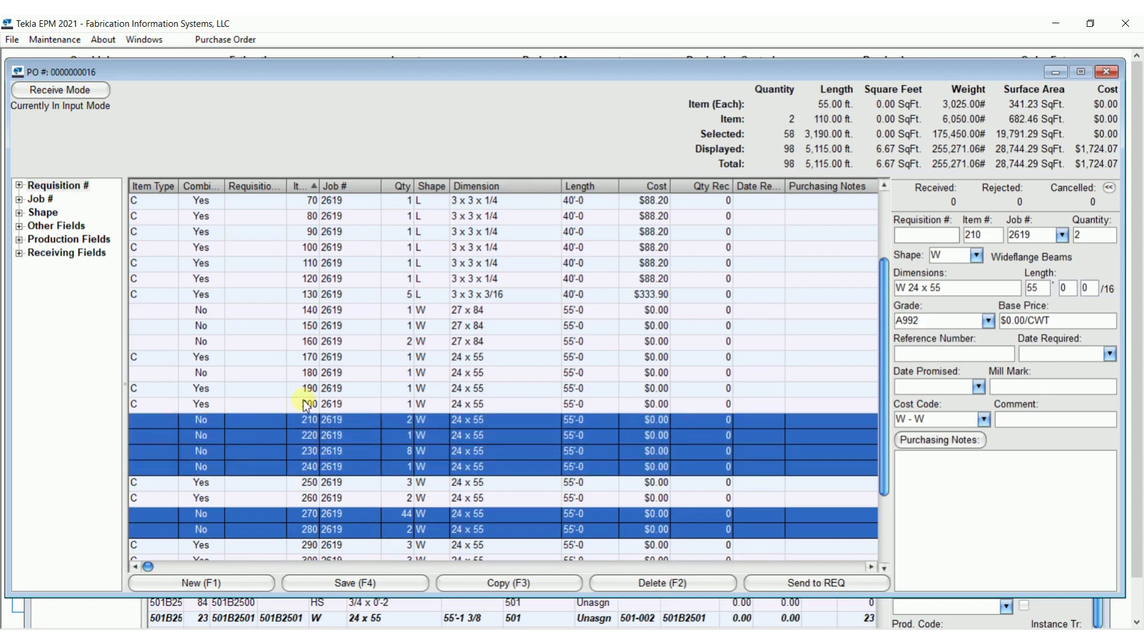
# Inspect the uncombined W 24 x 55 item 180 and the uncombined W 27 x 84 items 140 through 160.
pyautogui.click(296, 375)
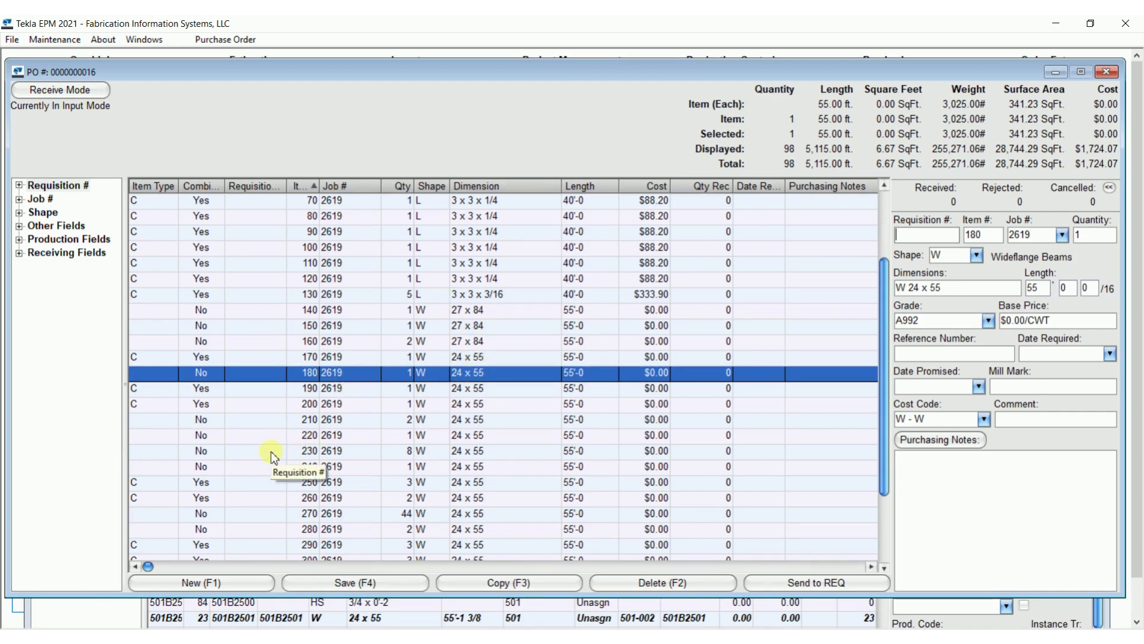
pyautogui.click(222, 311)
pyautogui.click(234, 328)
pyautogui.click(238, 338)
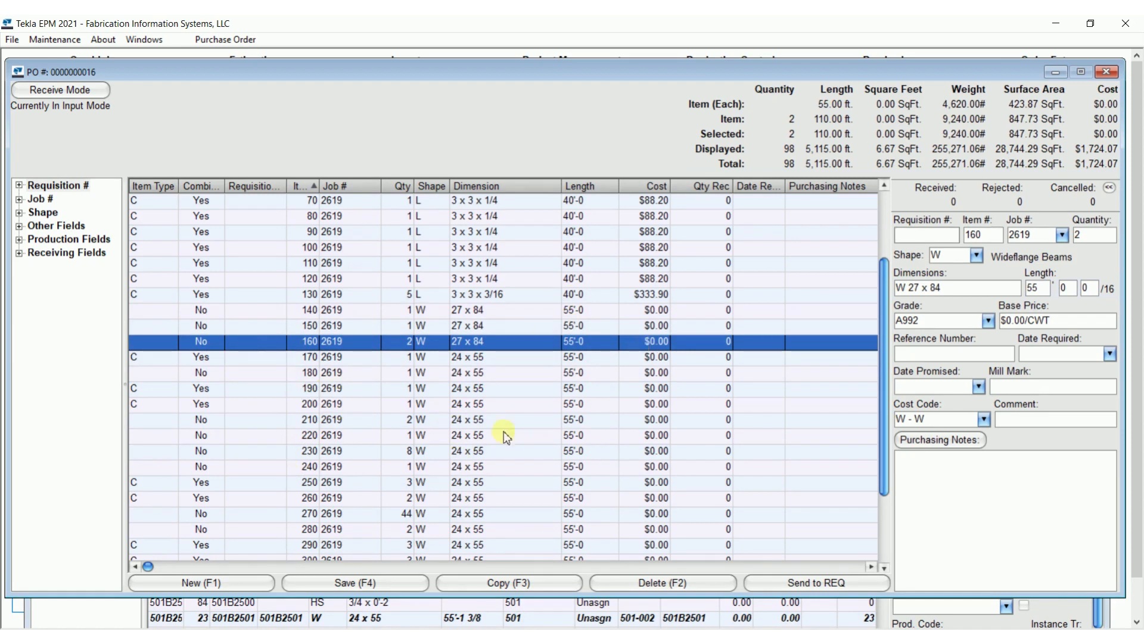
# Highlight the uncombined items 140 through 160, 180 and 210 through 240 together, and return to item 150 alone.
pyautogui.keyDown('shift'); pyautogui.click(208, 310); pyautogui.keyUp('shift')
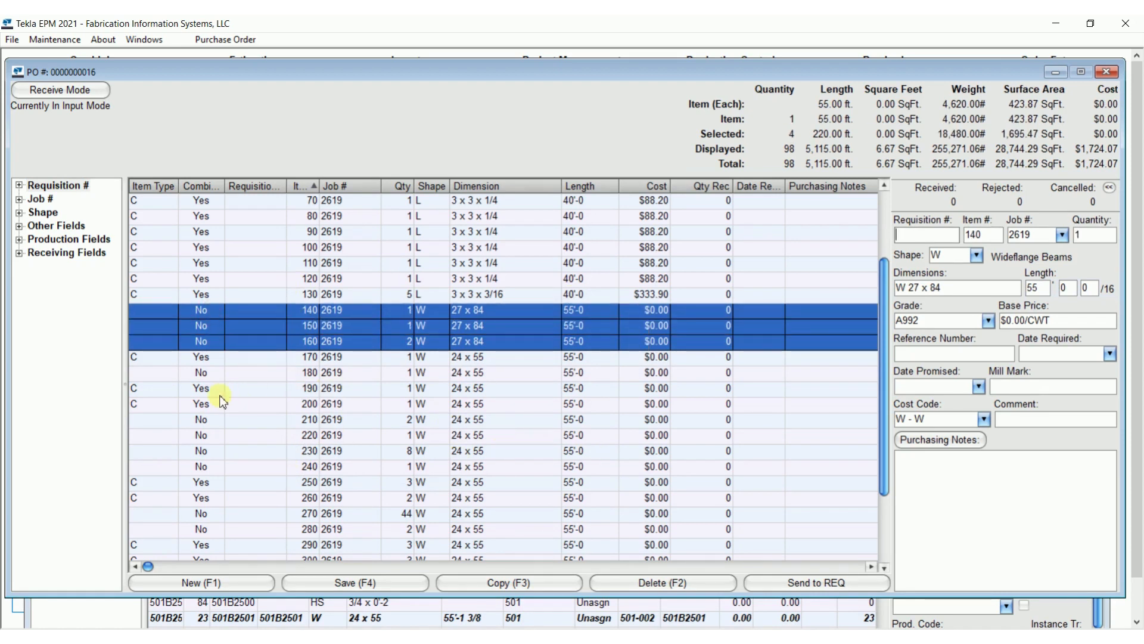
pyautogui.keyDown('ctrl'); pyautogui.click(201, 374); pyautogui.keyUp('ctrl')
pyautogui.keyDown('ctrl'); pyautogui.click(196, 420); pyautogui.keyUp('ctrl')
pyautogui.keyDown('ctrl'); pyautogui.click(195, 437); pyautogui.keyUp('ctrl')
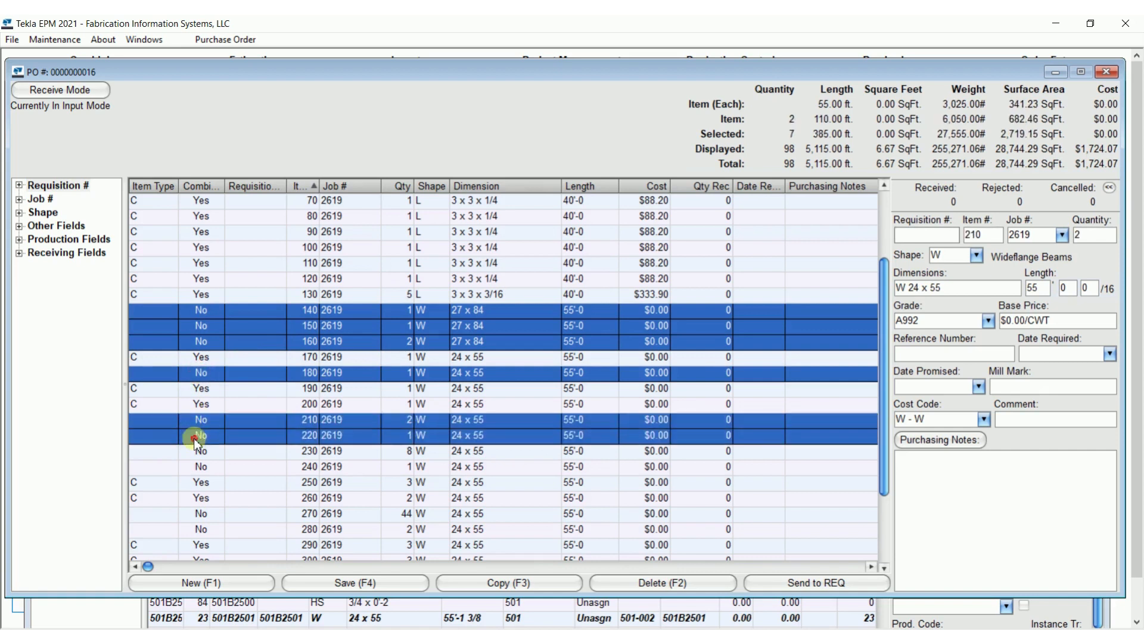
pyautogui.keyDown('ctrl'); pyautogui.click(197, 451); pyautogui.keyUp('ctrl')
pyautogui.keyDown('ctrl'); pyautogui.click(198, 467); pyautogui.keyUp('ctrl')
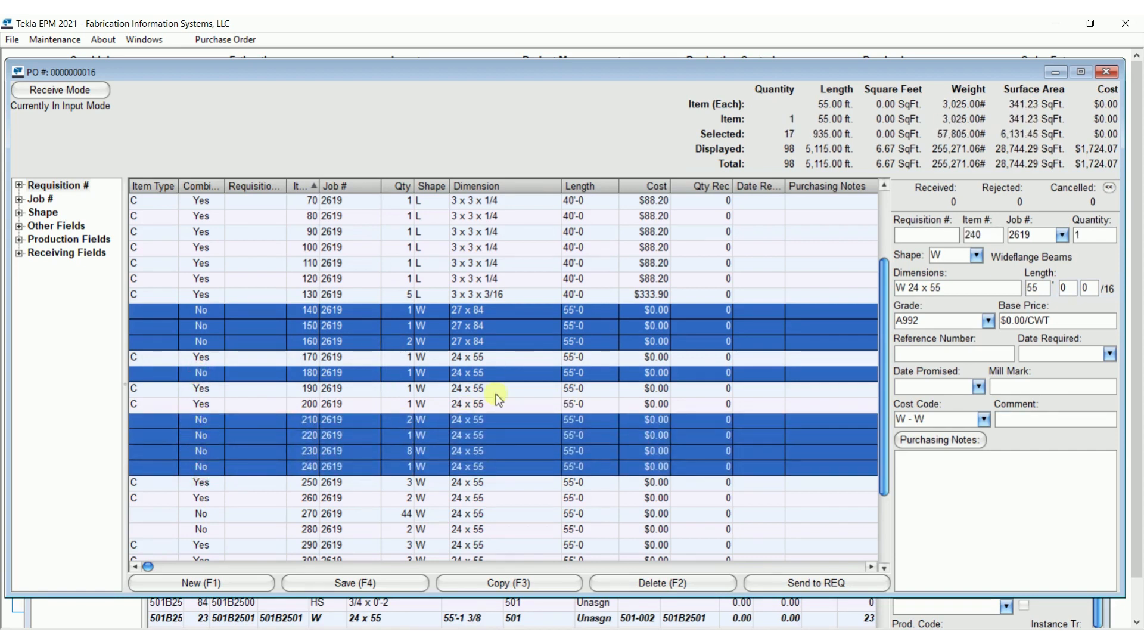
pyautogui.click(410, 325)
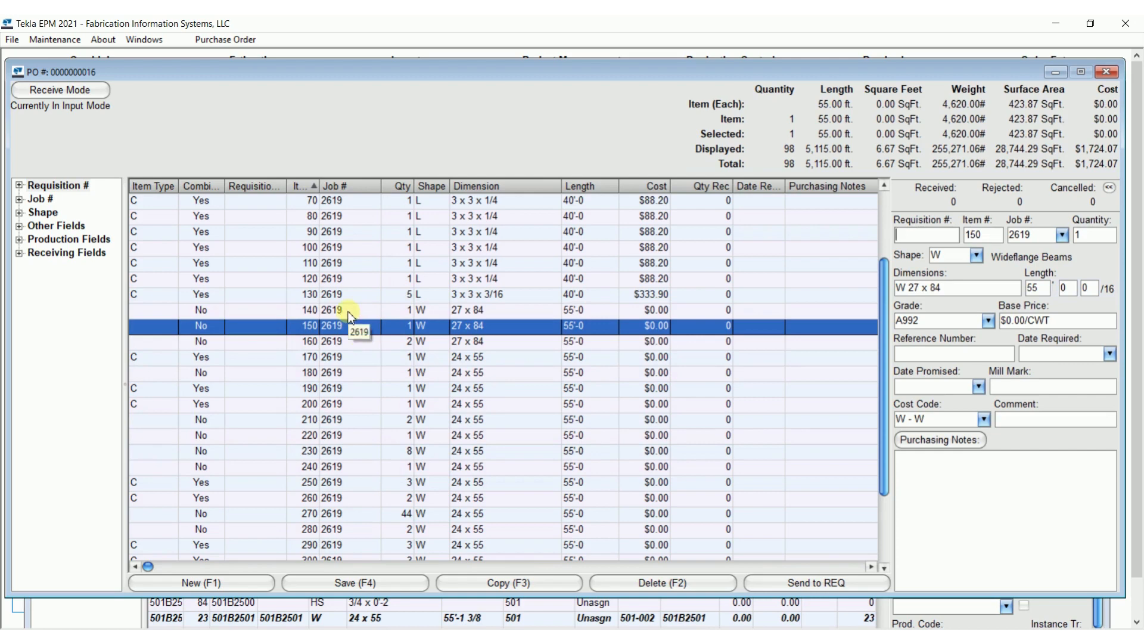
# Open the Production Control Company Standards and move the window clear for viewing its General settings.
pyautogui.click(50, 46)
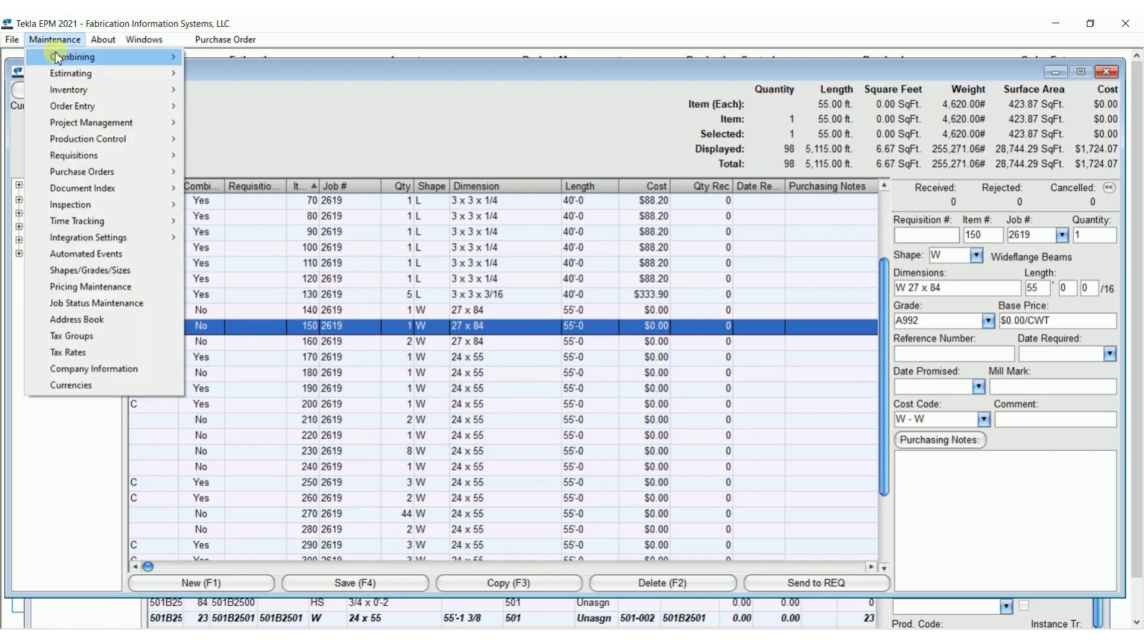
pyautogui.moveTo(104, 141)
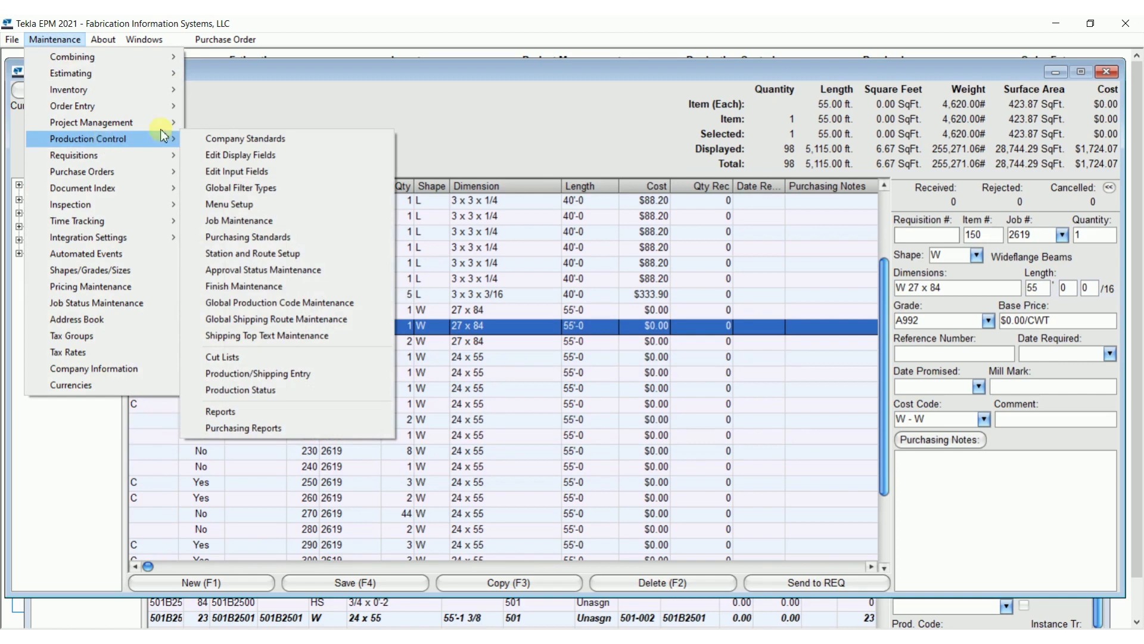
pyautogui.moveTo(161, 143)
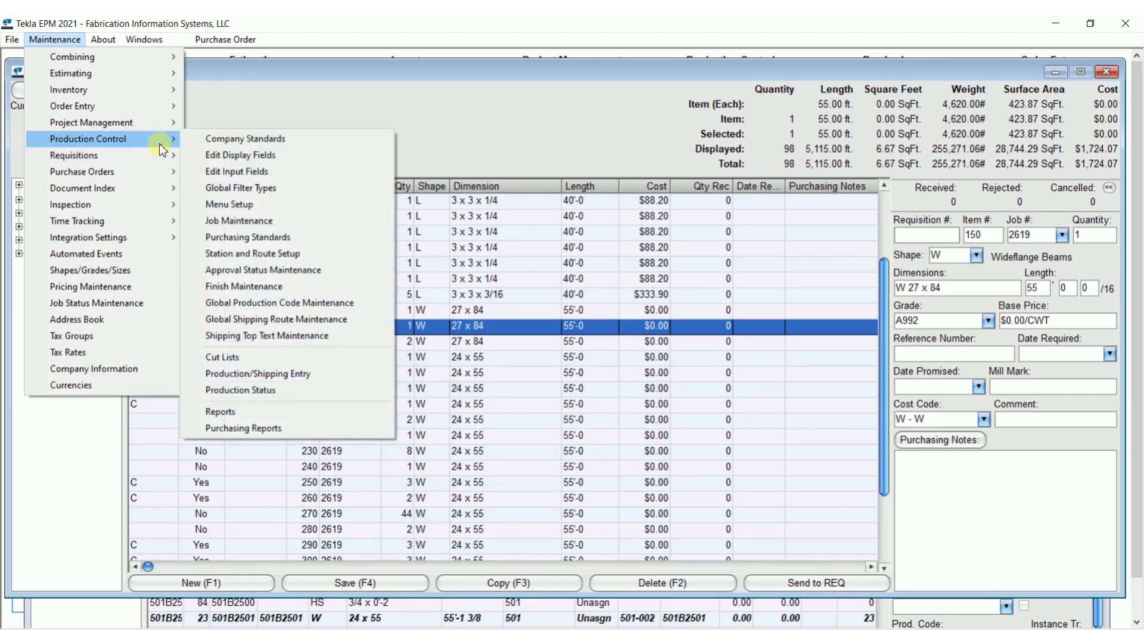
pyautogui.click(216, 140)
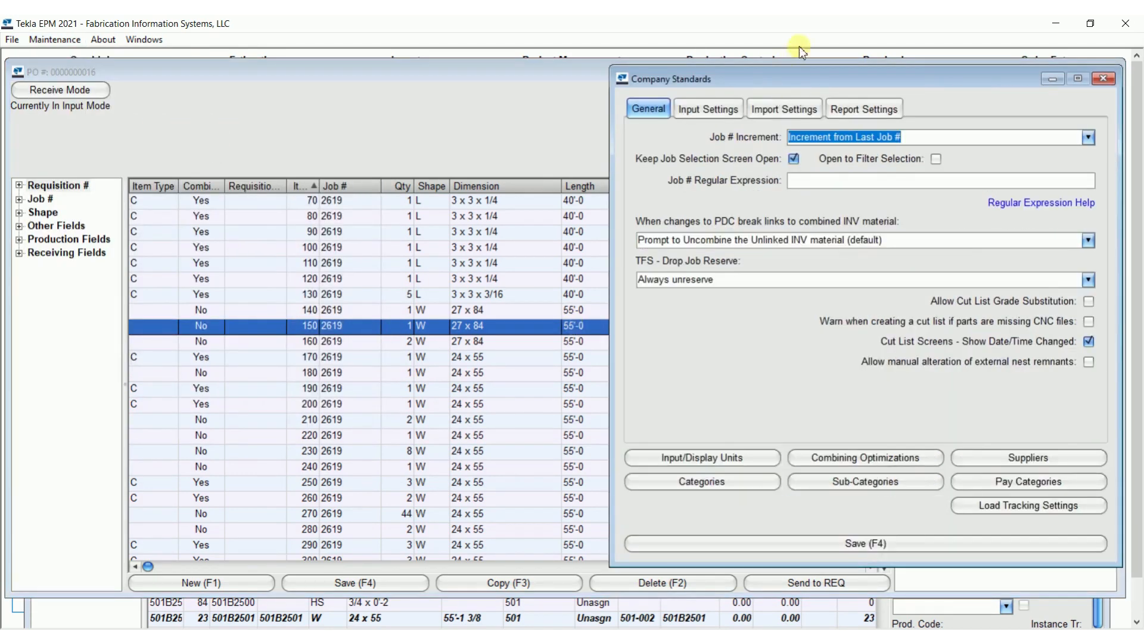
pyautogui.moveTo(792, 76); pyautogui.dragTo(541, 115)
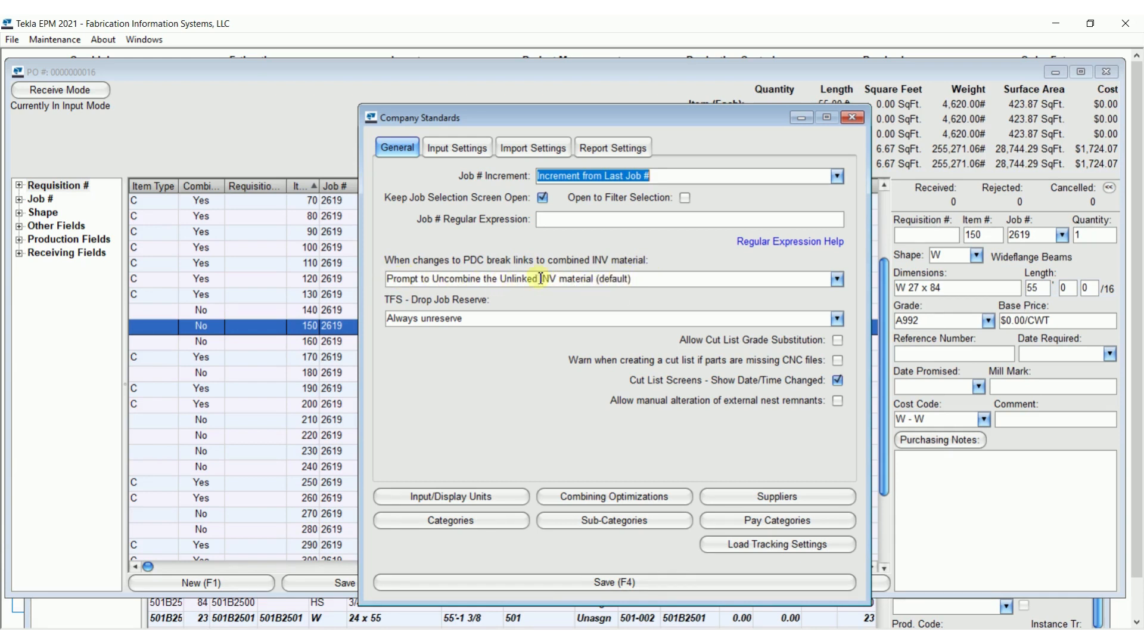
# Review the options for handling combined inventory material when production control changes break its links, keeping the default uncombine prompt.
pyautogui.click(837, 279)
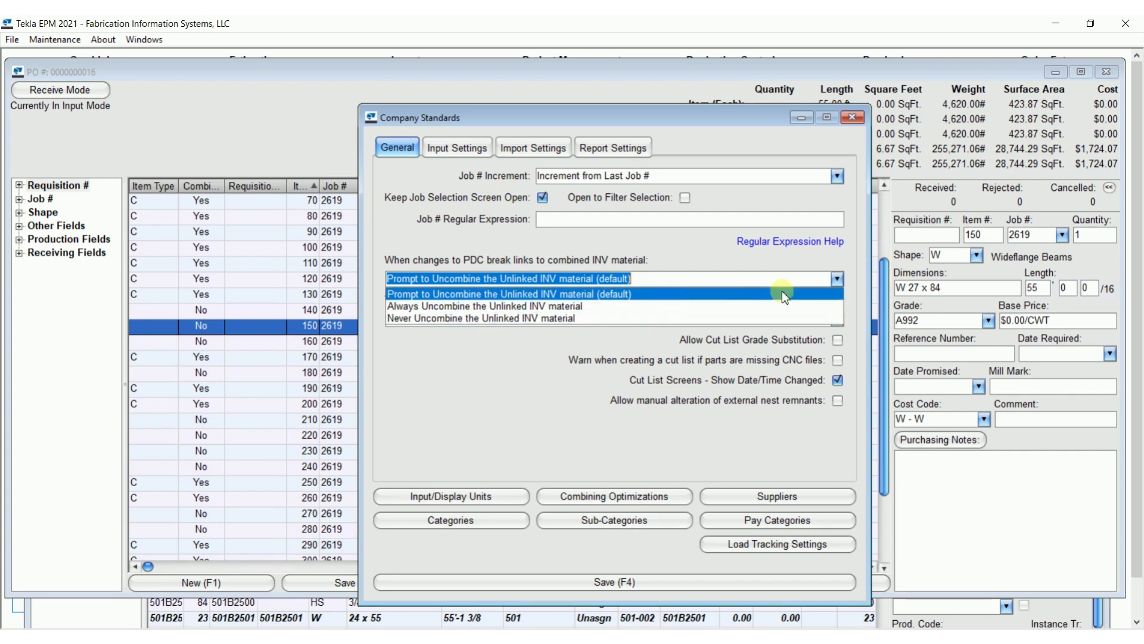
pyautogui.click(838, 279)
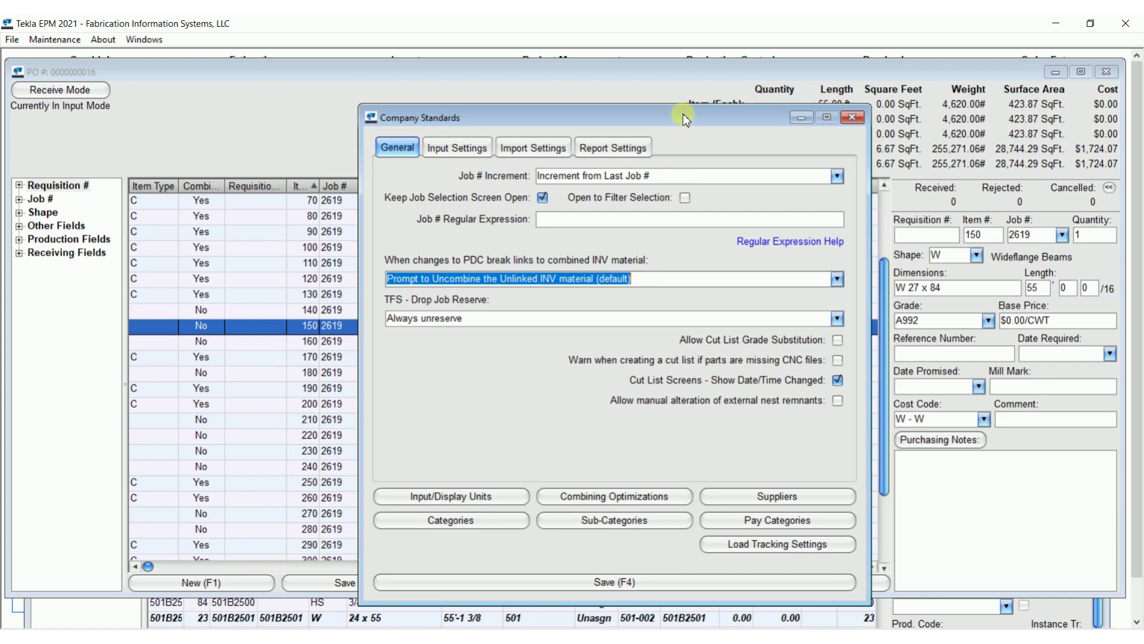
pyautogui.moveTo(683, 113)
pyautogui.mouseDown()
pyautogui.moveTo(689, 106)
pyautogui.moveTo(675, 109)
pyautogui.mouseUp()
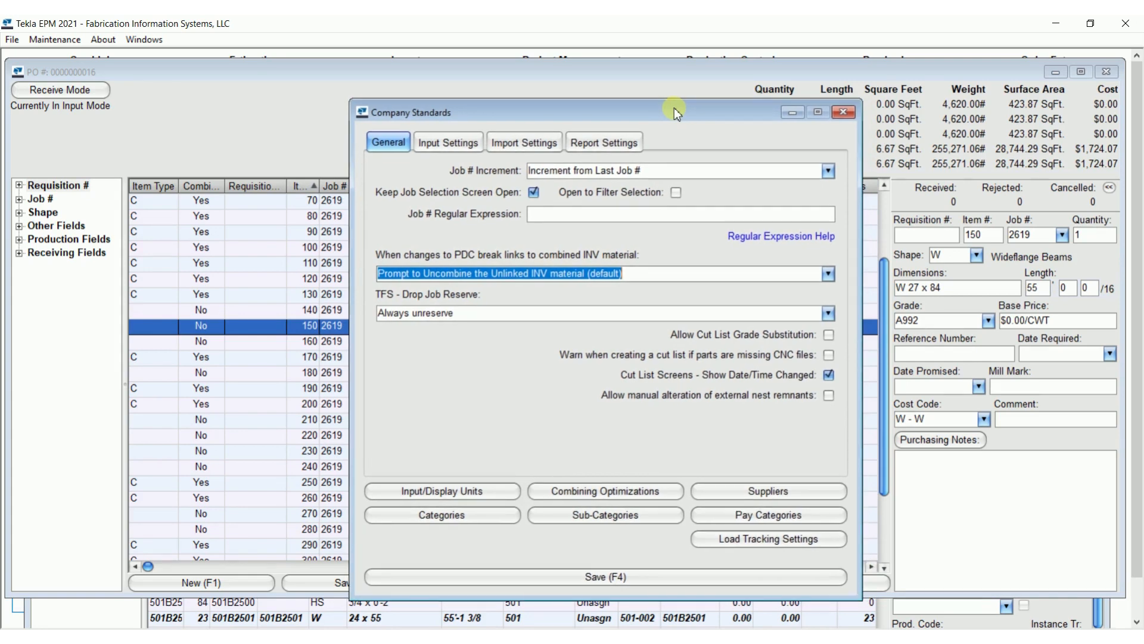